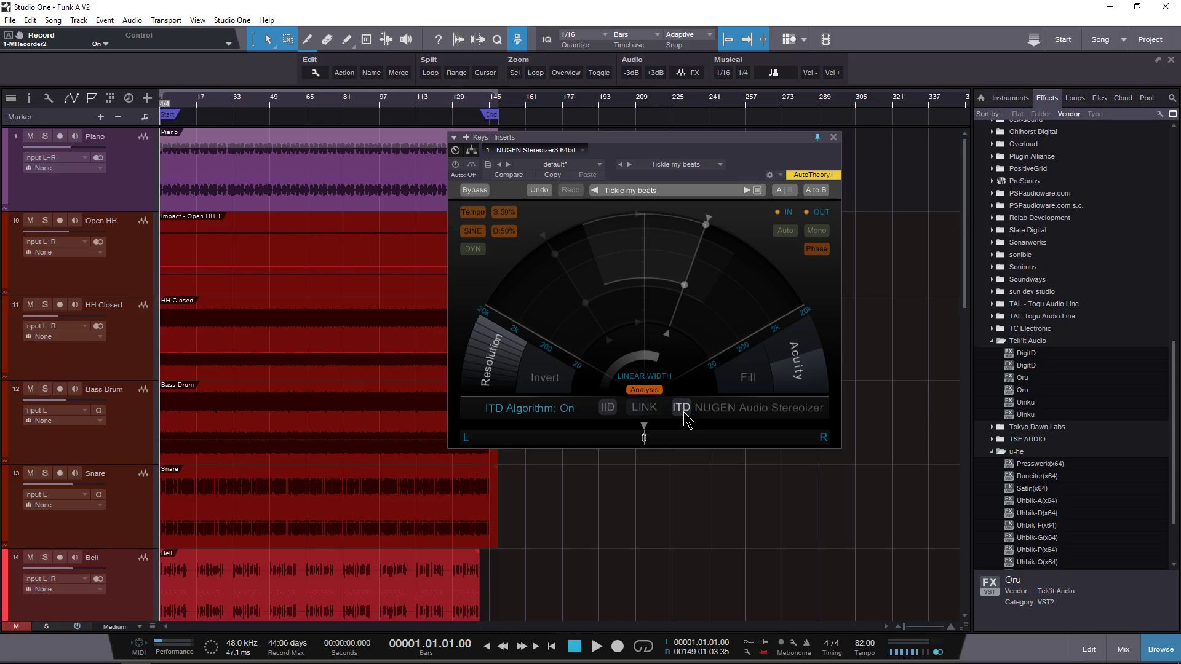
Select the Piano audio event and turn off the ITD algorithm in the Stereoizer.
left_click(256, 209)
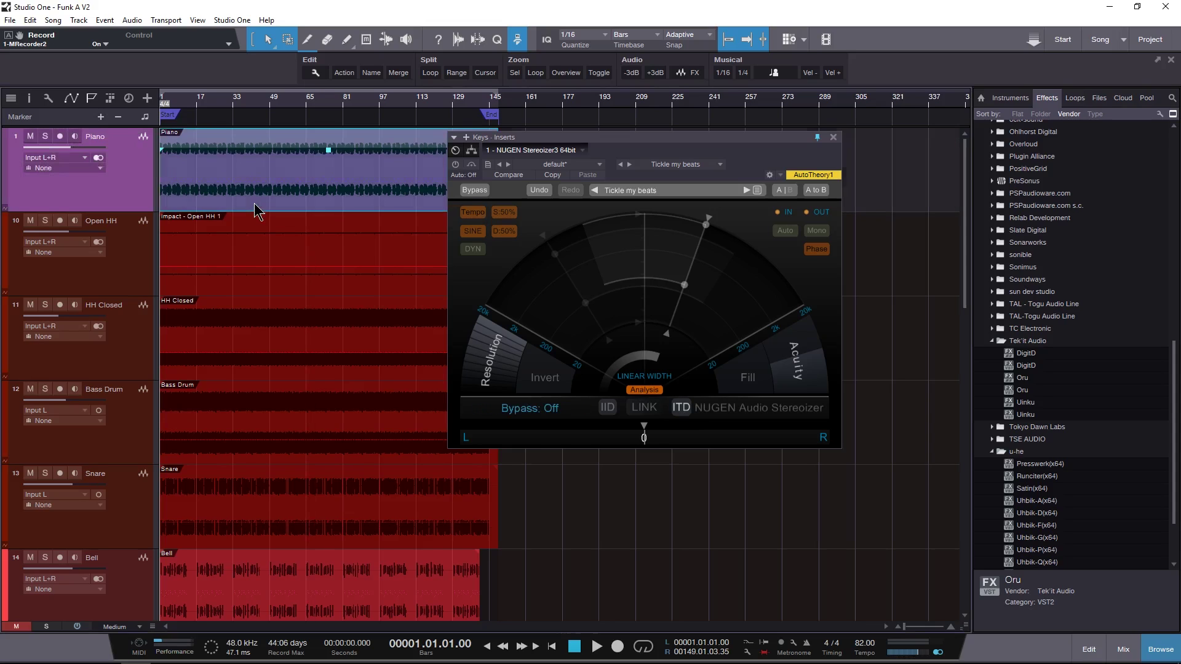
left_click(455, 164)
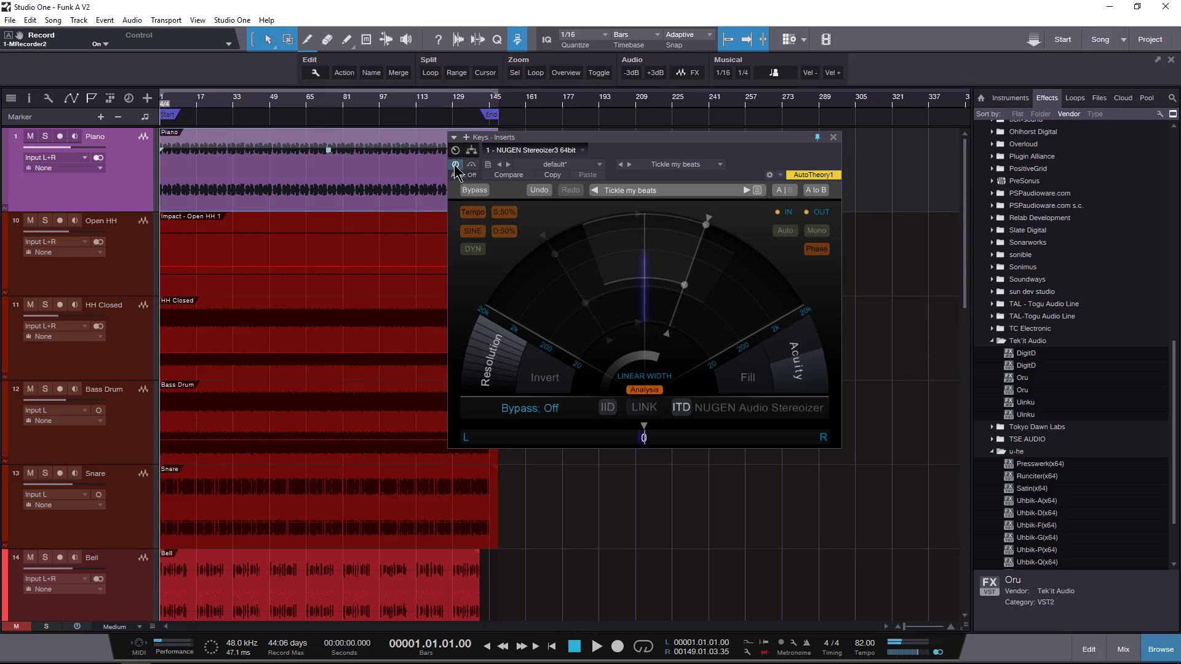
left_click(677, 414)
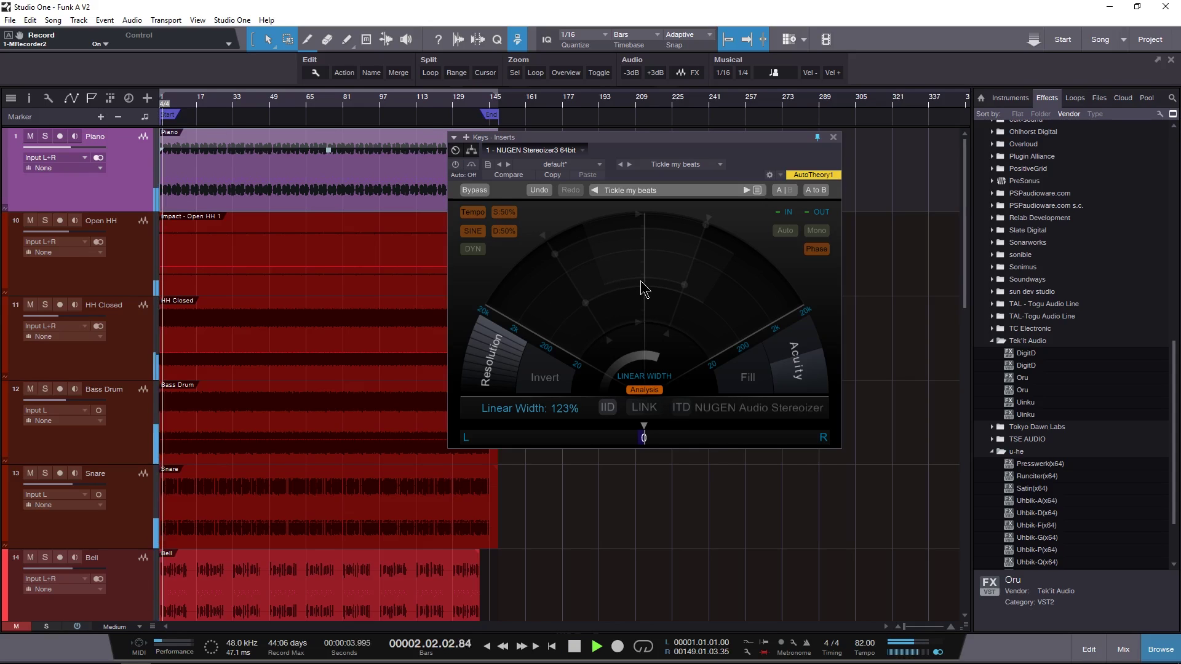
Solo the Piano track, listen to it with the Stereoizer inactive, and stop playback.
key("s")
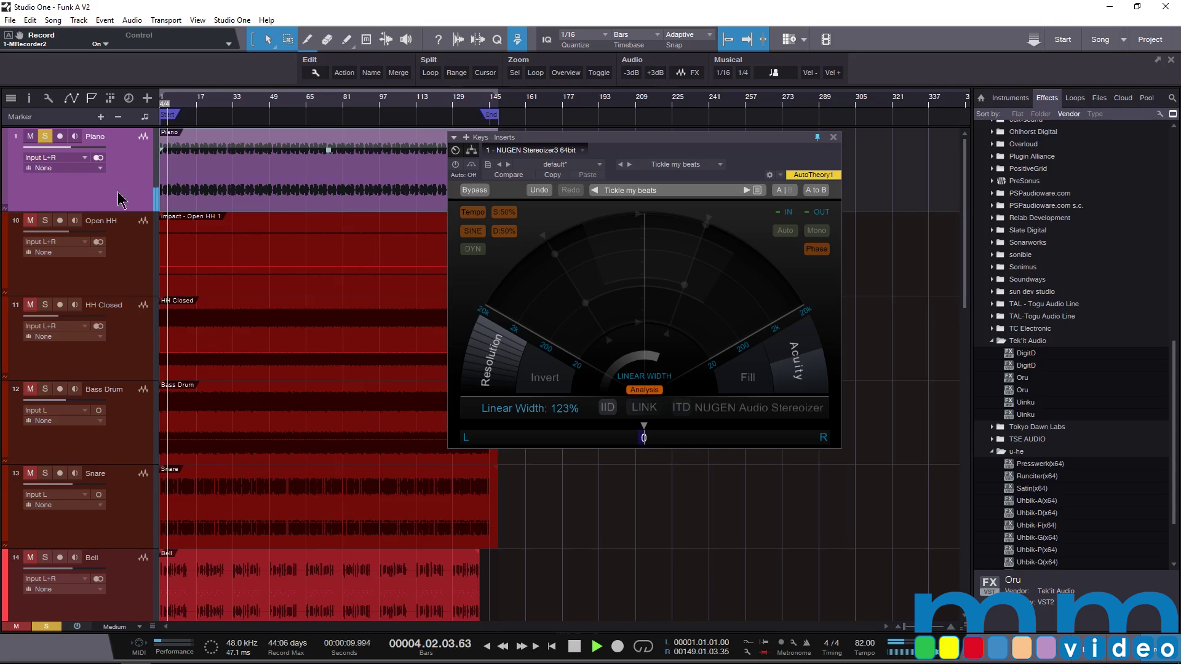
left_click(71, 158)
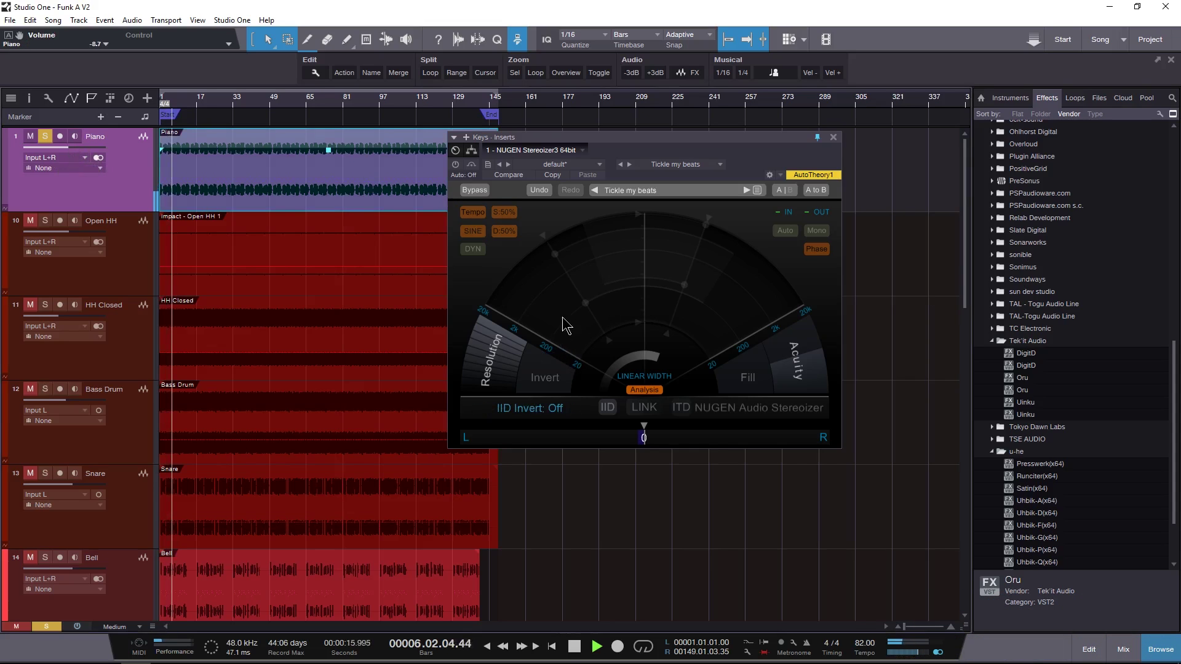
key("space")
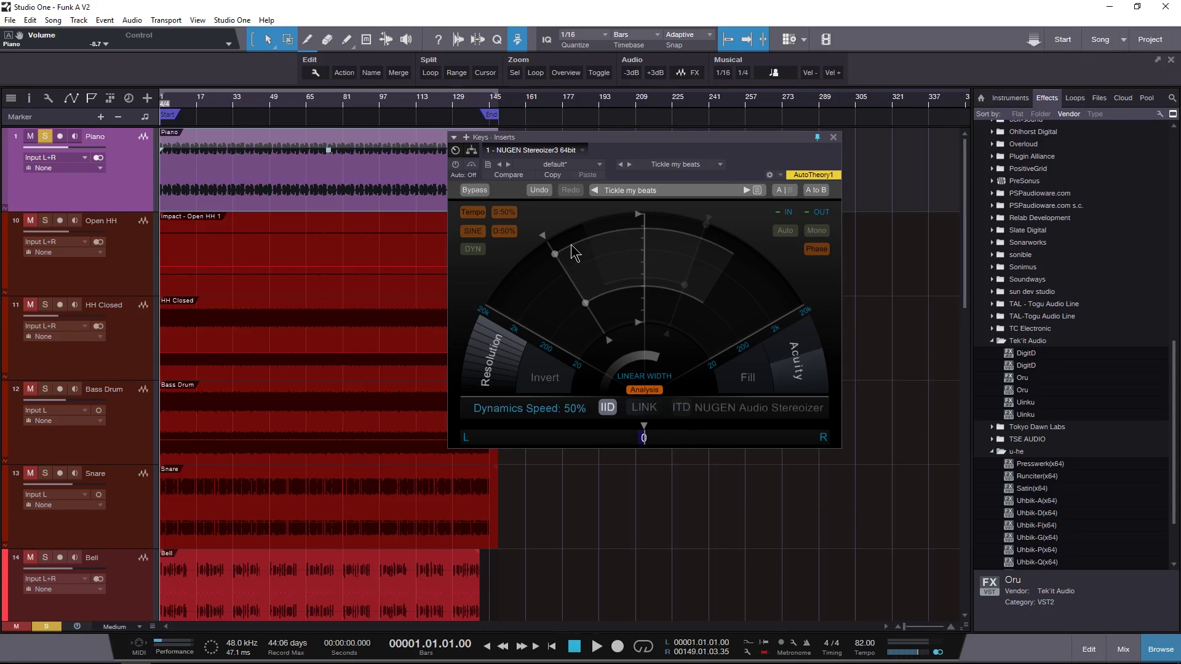
Raise the IID high bound to 22.0 kHz and move the band's low bound further down.
left_click_drag(556, 257, 549, 244)
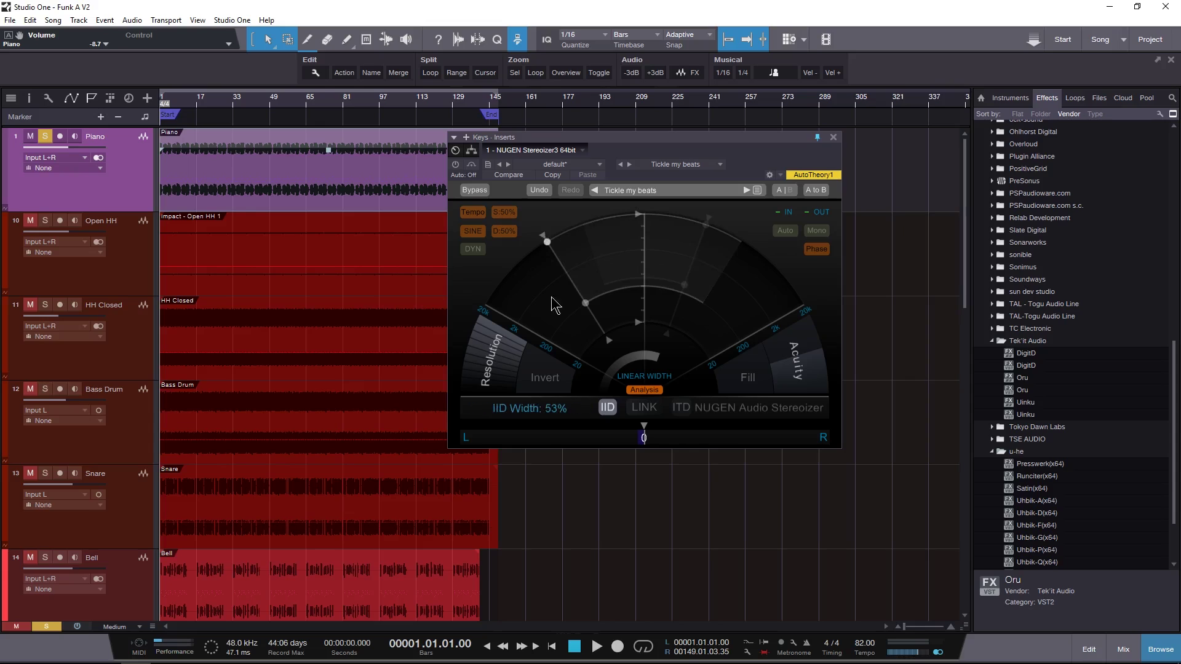
mouse_move(585, 304)
left_mouse_down()
mouse_move(582, 326)
mouse_move(603, 337)
mouse_move(588, 213)
mouse_move(602, 297)
left_mouse_up()
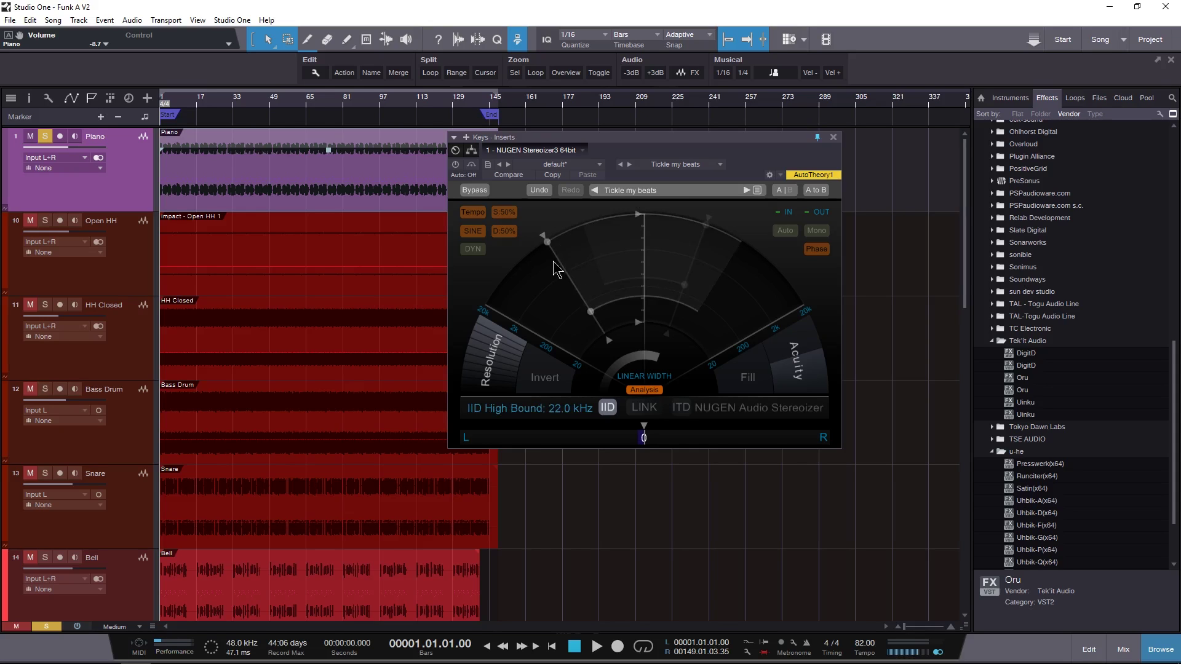
During playback, widen the IID Width to 70% and raise the IID Focus Lower to 68 Hz.
key("space")
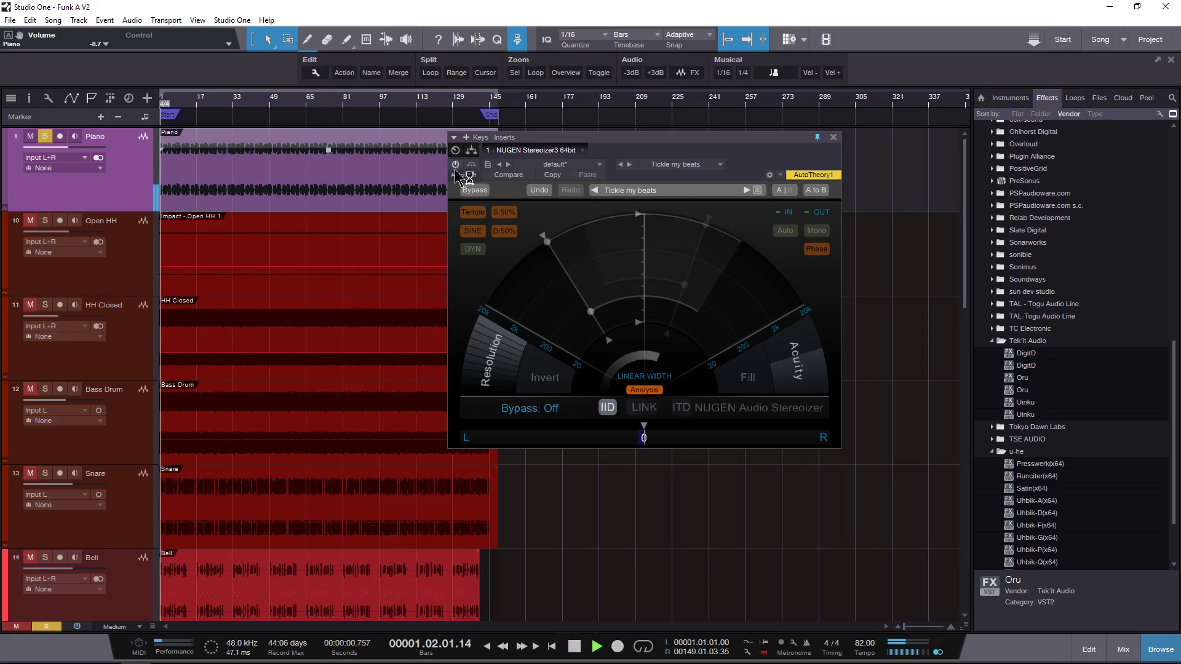
left_click_drag(544, 231, 522, 261)
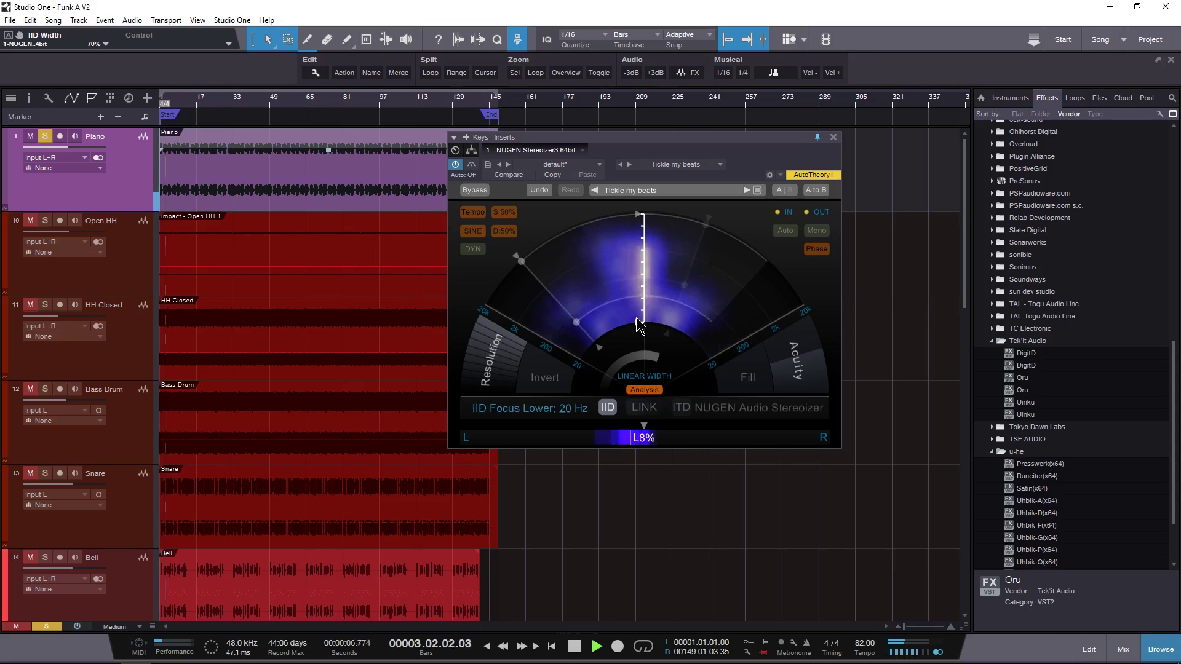
left_click_drag(641, 322, 642, 304)
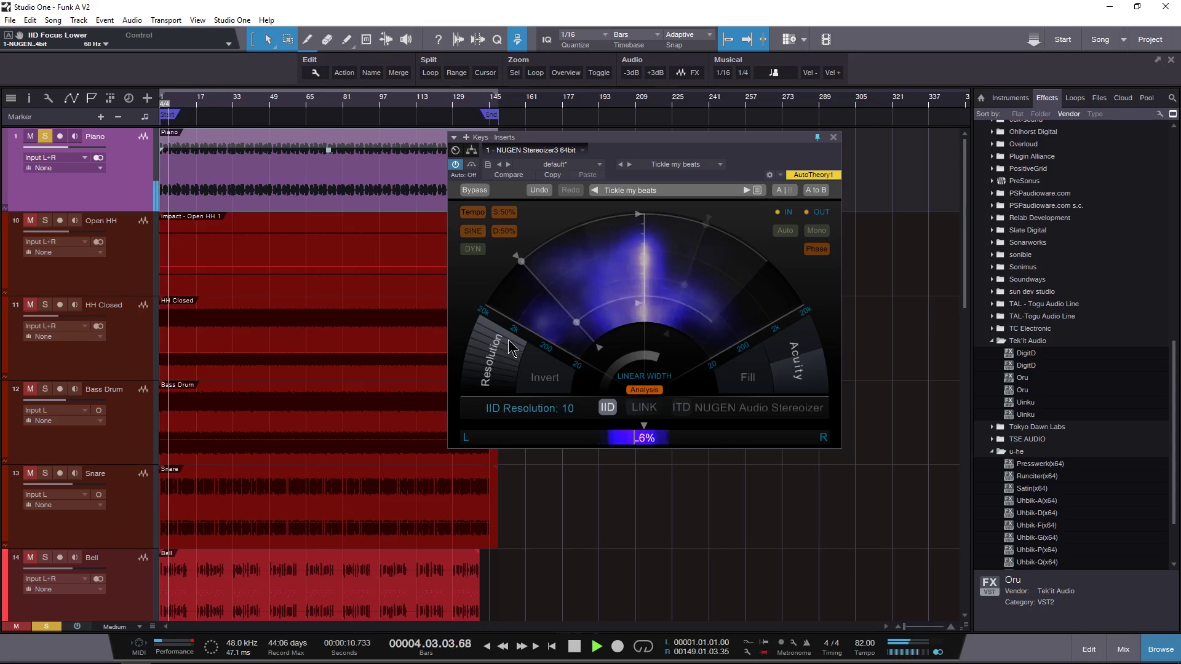
Set the IID Resolution to 6 and compare IID Invert off and on, leaving it on.
left_click_drag(505, 379, 498, 443)
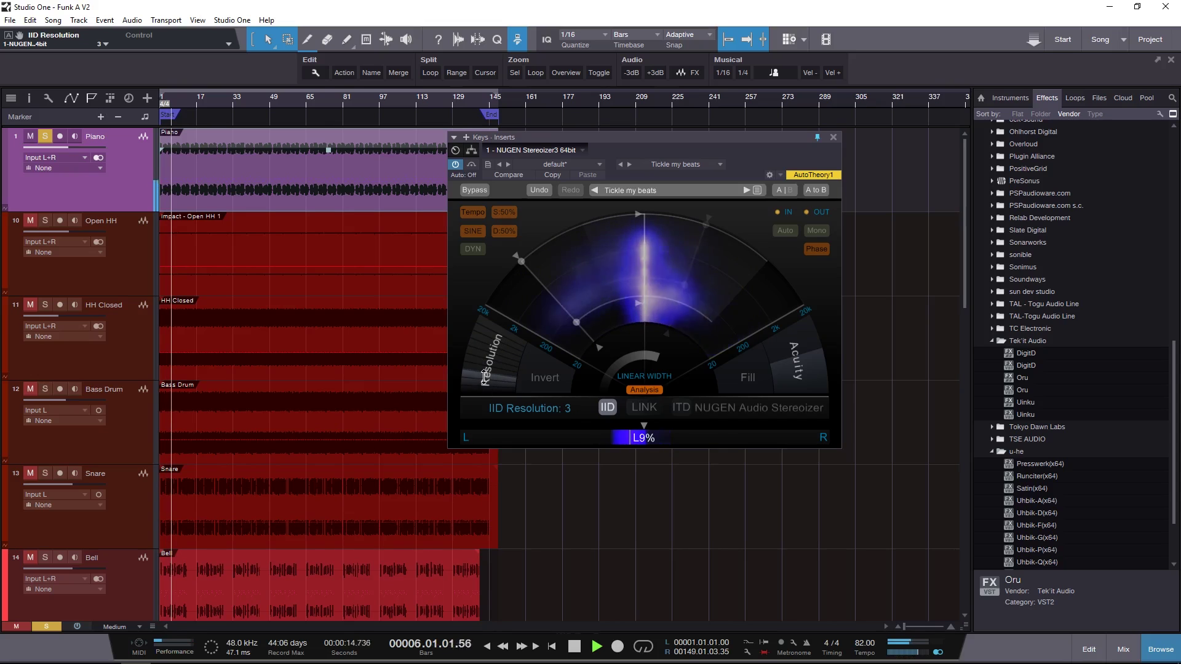
left_click_drag(503, 345, 504, 313)
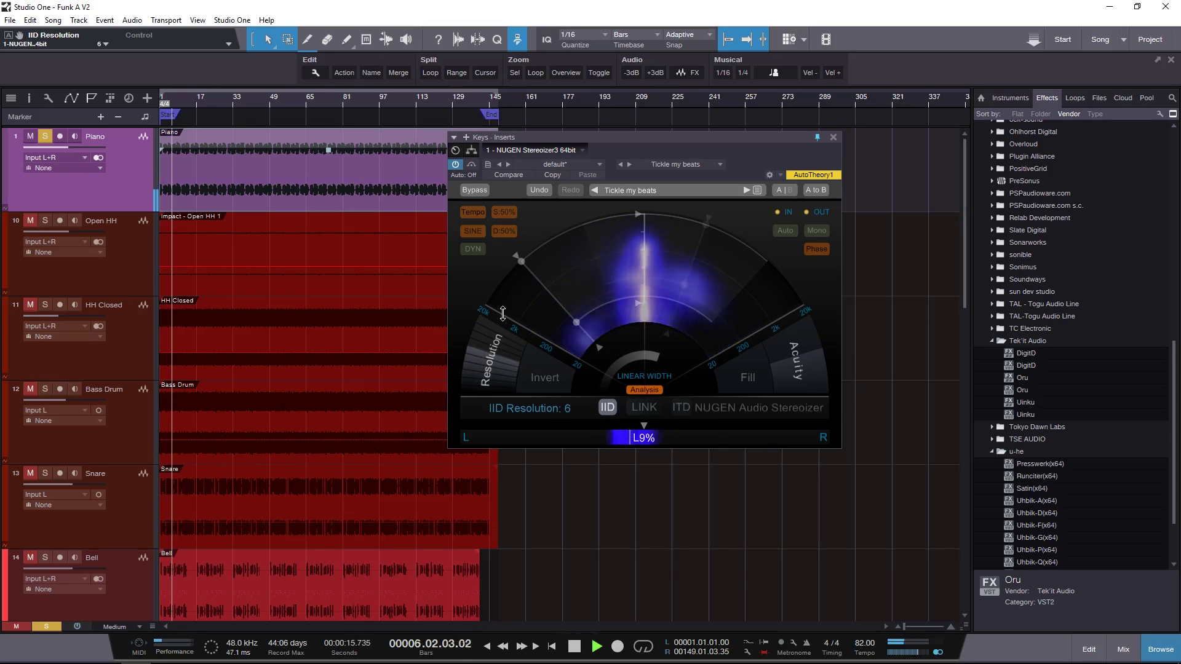
left_click(548, 380)
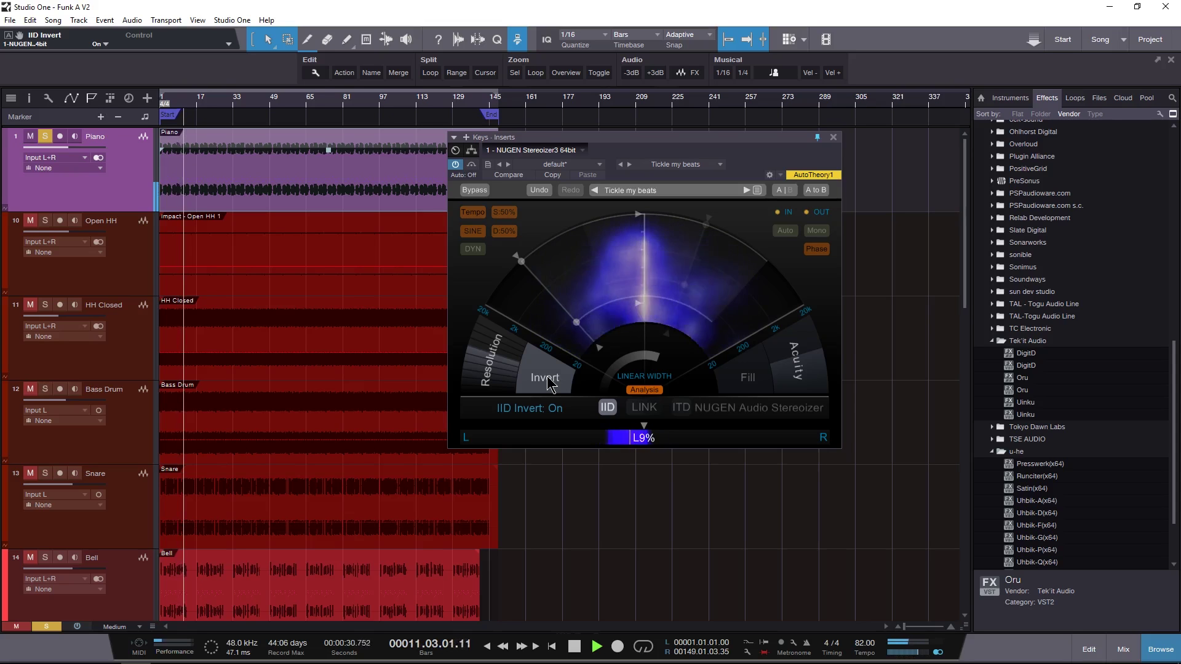
left_click(548, 382)
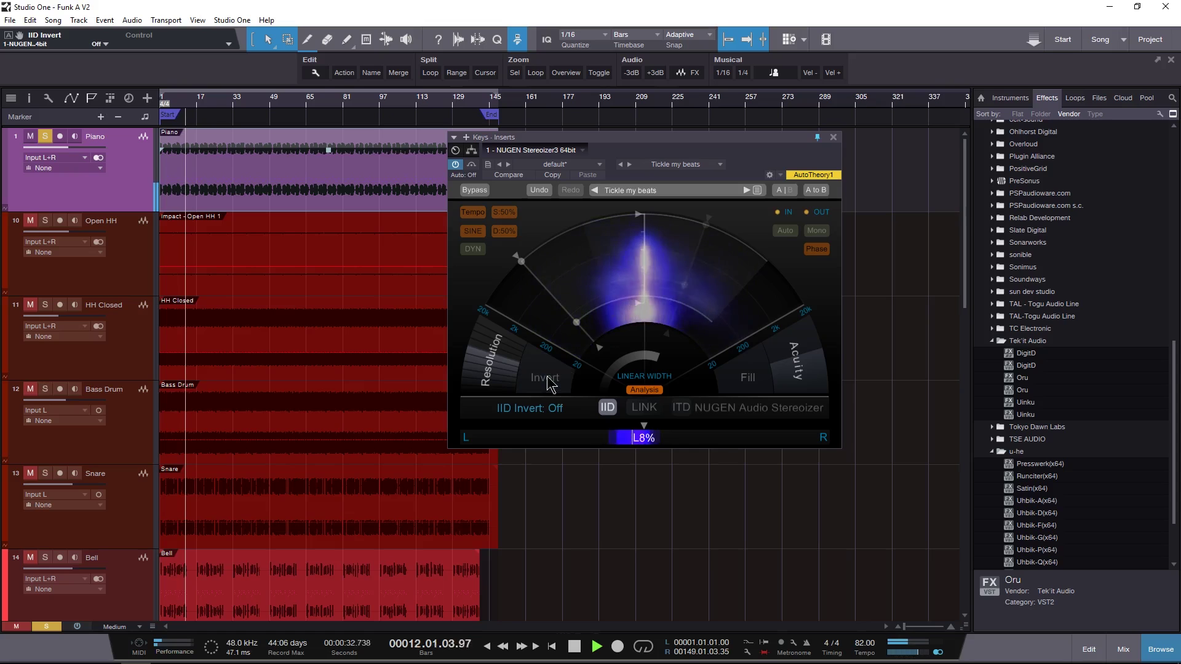
left_click(547, 378)
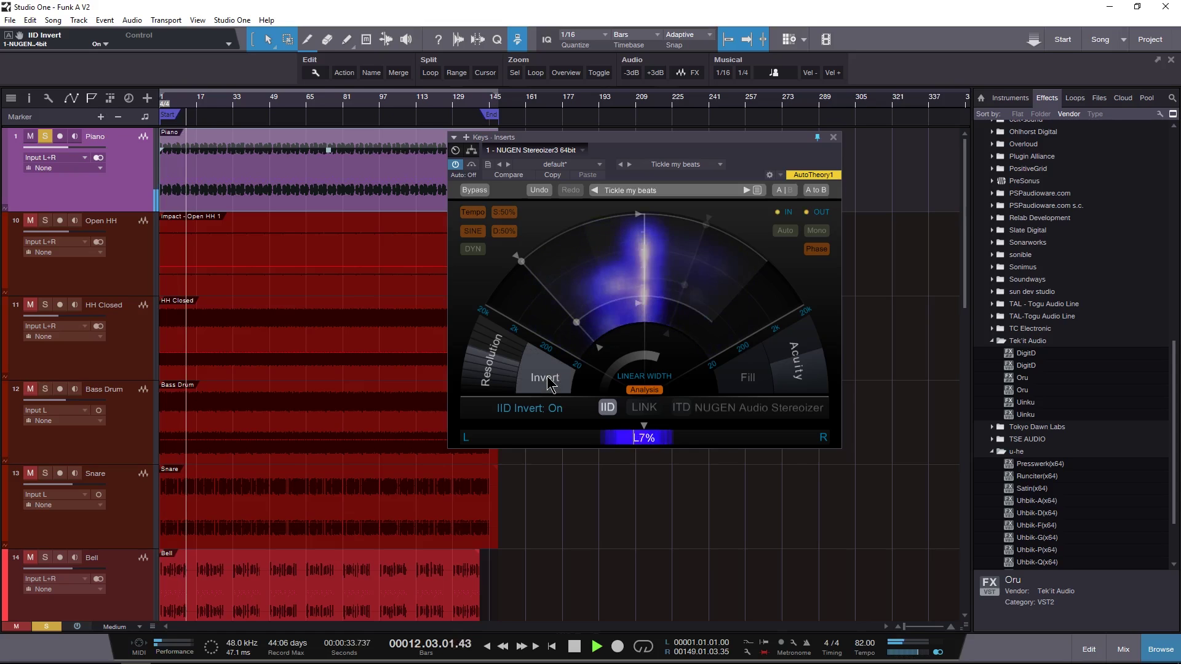
Check the piano in mono with the Stereoizer active and inactive, restore stereo output, and stop playback.
left_click(816, 233)
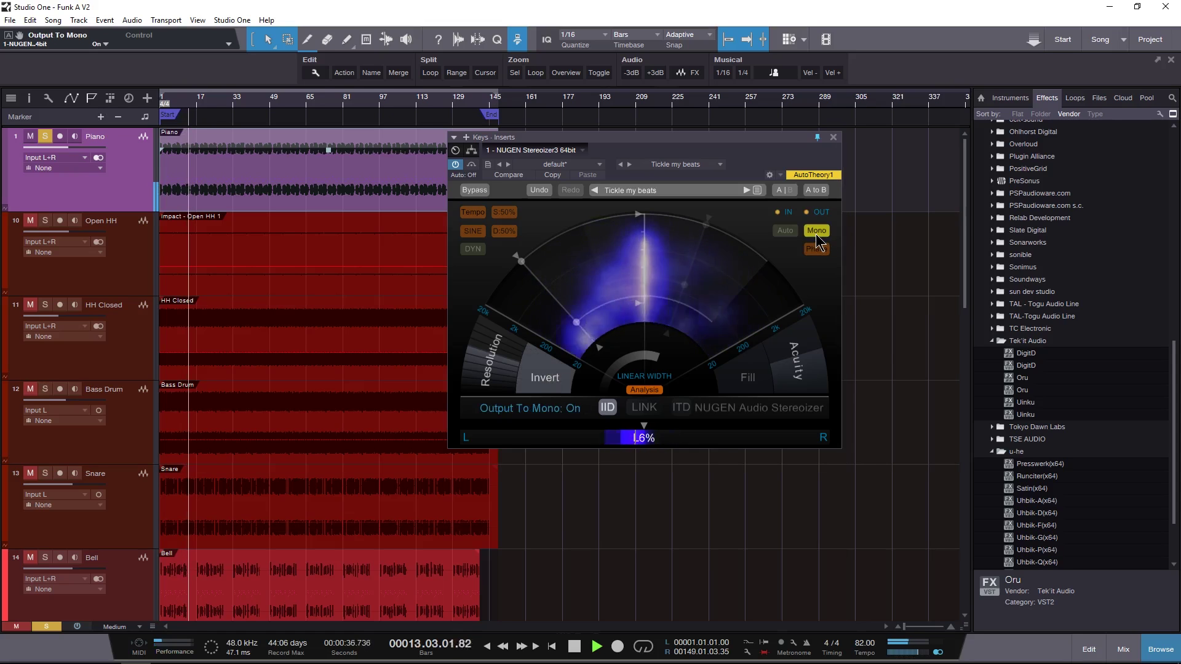
left_click(456, 166)
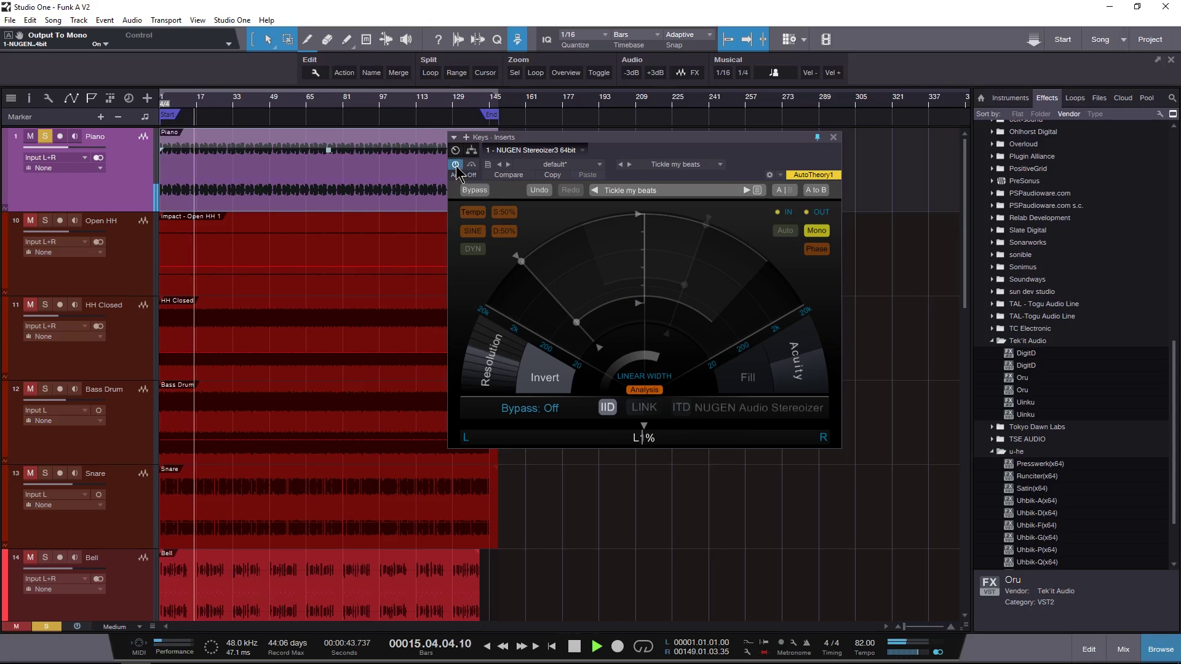
left_click(816, 231)
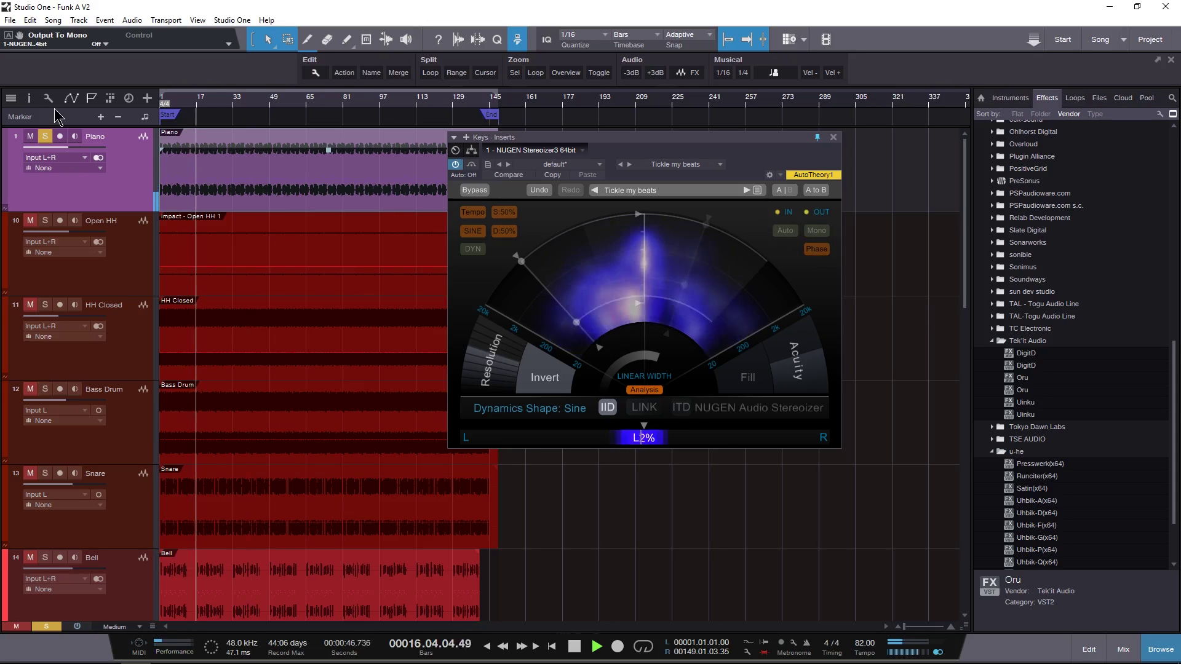
key("space")
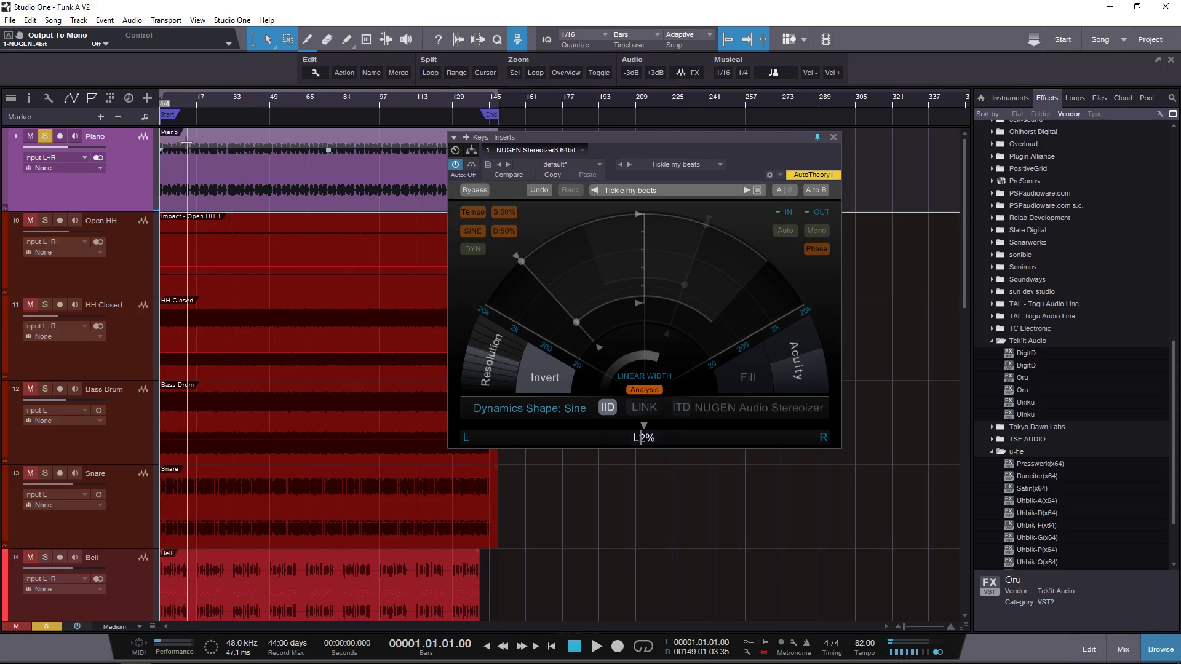
Play the full mix, try an output balance of L15, reset the balance to center, and stop playback.
key("space")
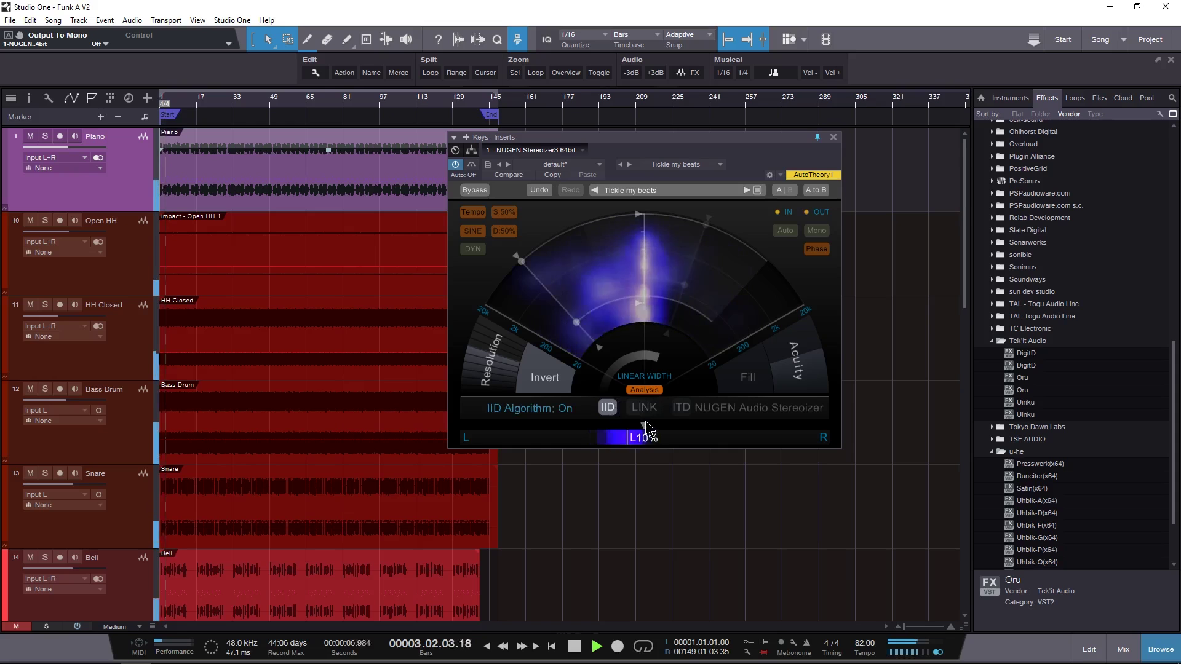
mouse_move(644, 435)
left_mouse_down()
mouse_move(593, 439)
mouse_move(769, 441)
mouse_move(619, 441)
mouse_move(618, 430)
left_mouse_up()
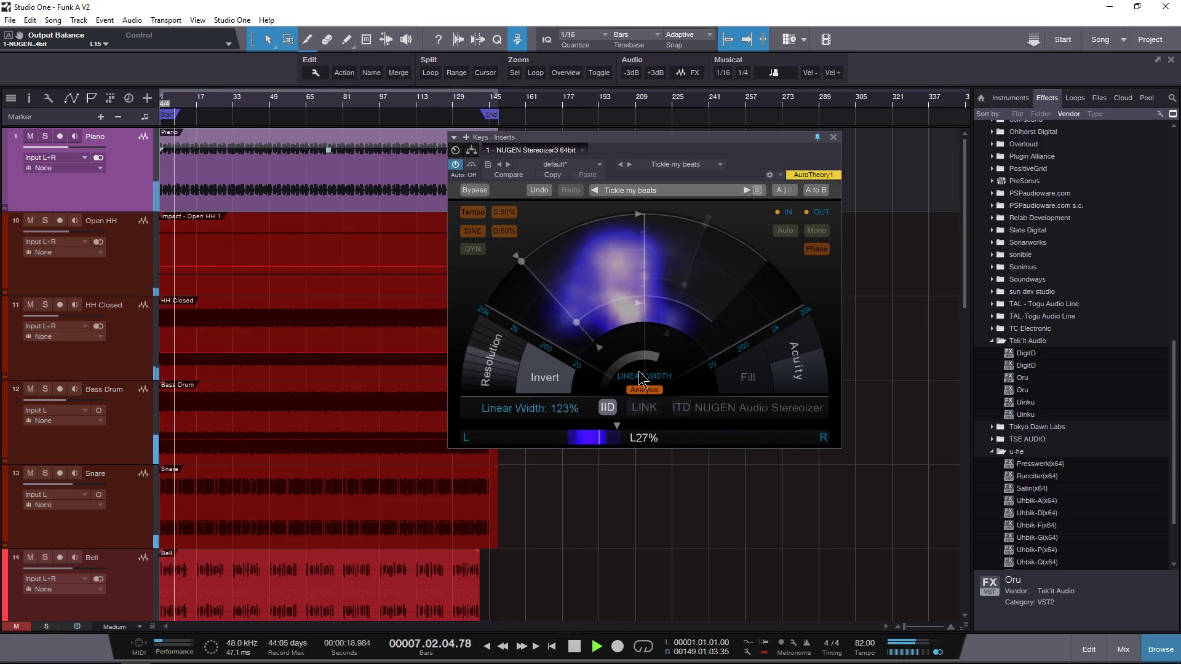
double_click(622, 423)
key("space")
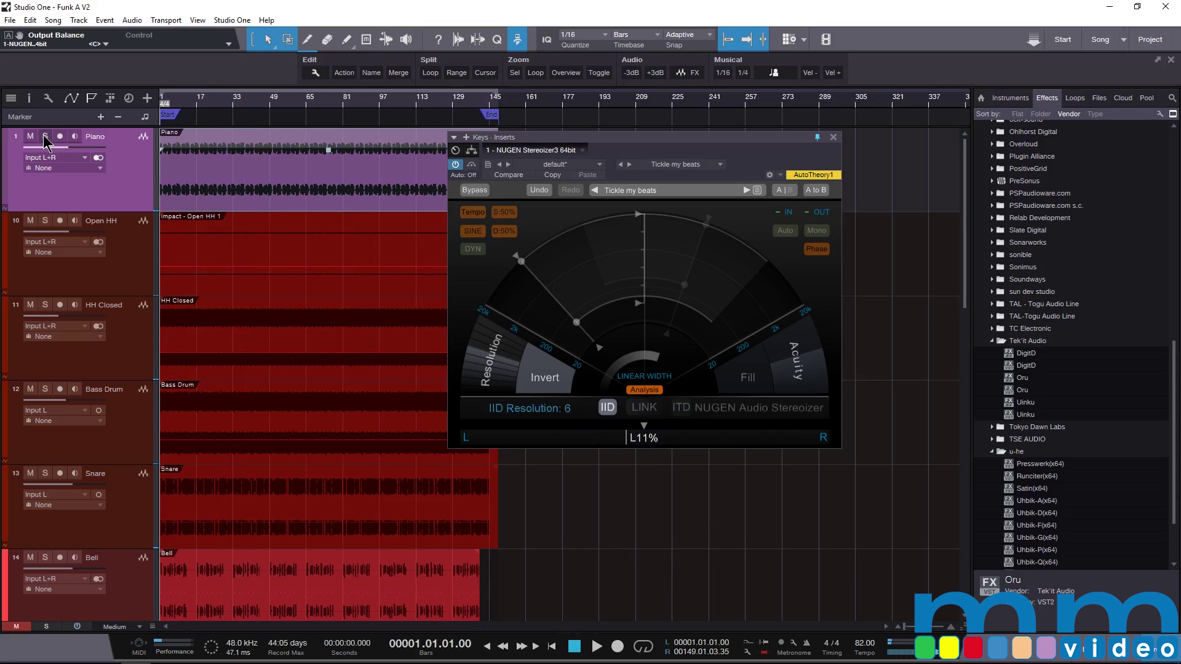
Solo the Piano track and switch the Stereoizer from the IID to the ITD algorithm.
left_click(45, 137)
left_click(607, 408)
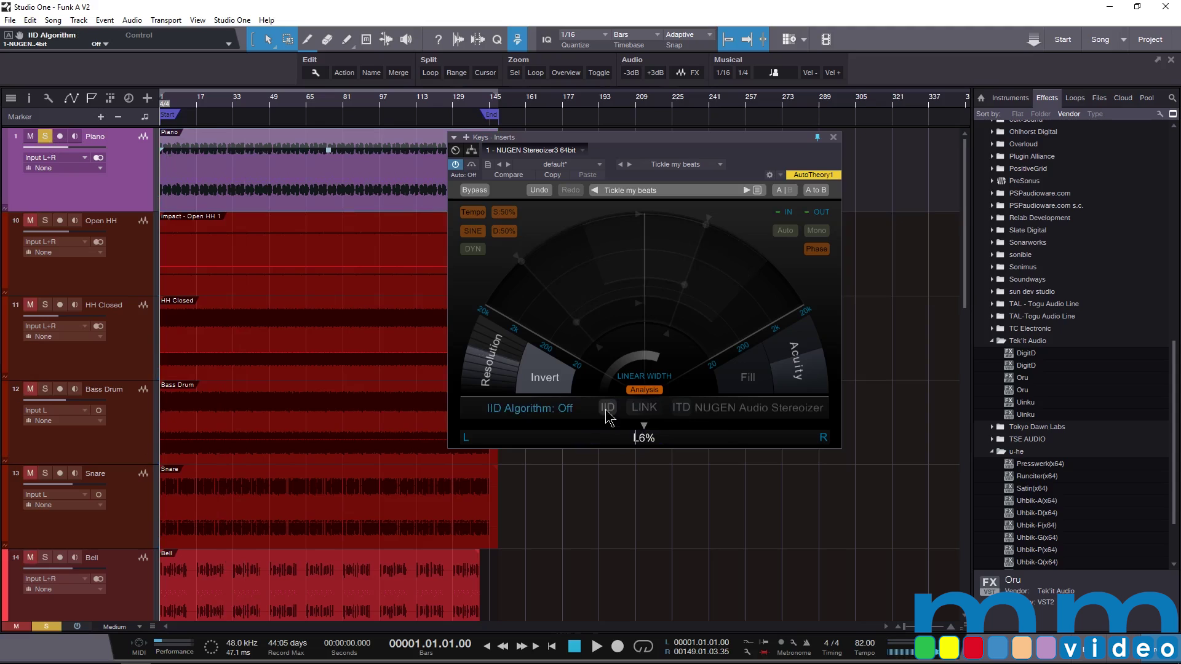
left_click(676, 408)
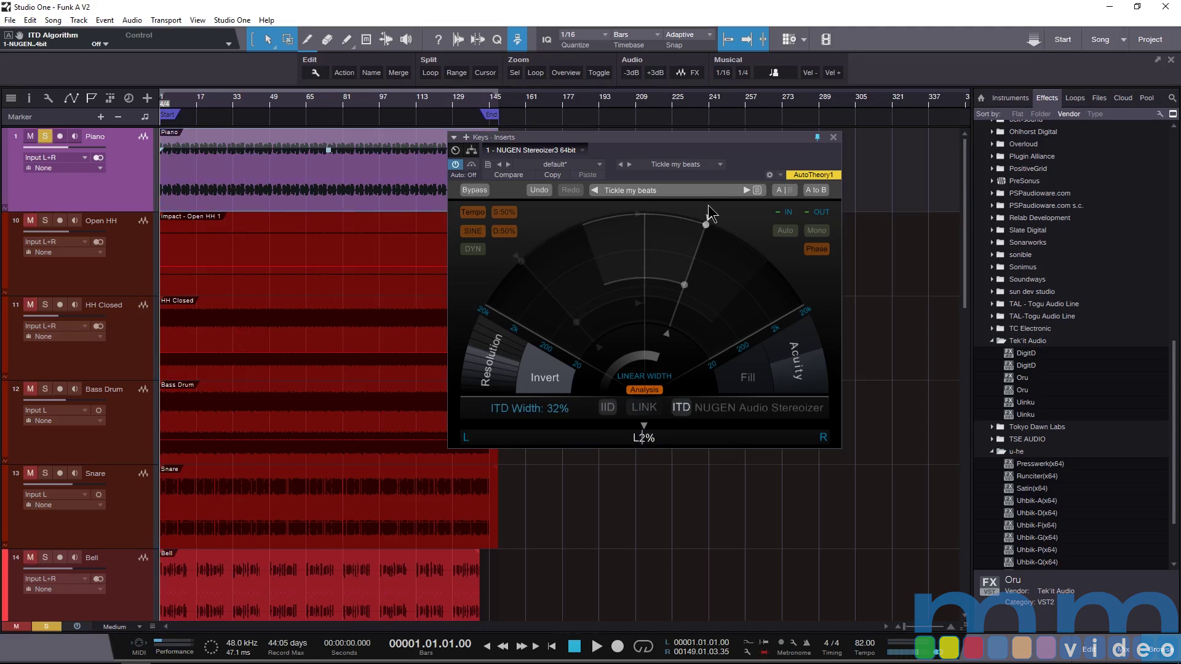
Lower the ITD band's low bound and set the ITD Width to 100% during playback.
mouse_move(684, 286)
left_mouse_down()
mouse_move(683, 319)
mouse_move(680, 301)
left_mouse_up()
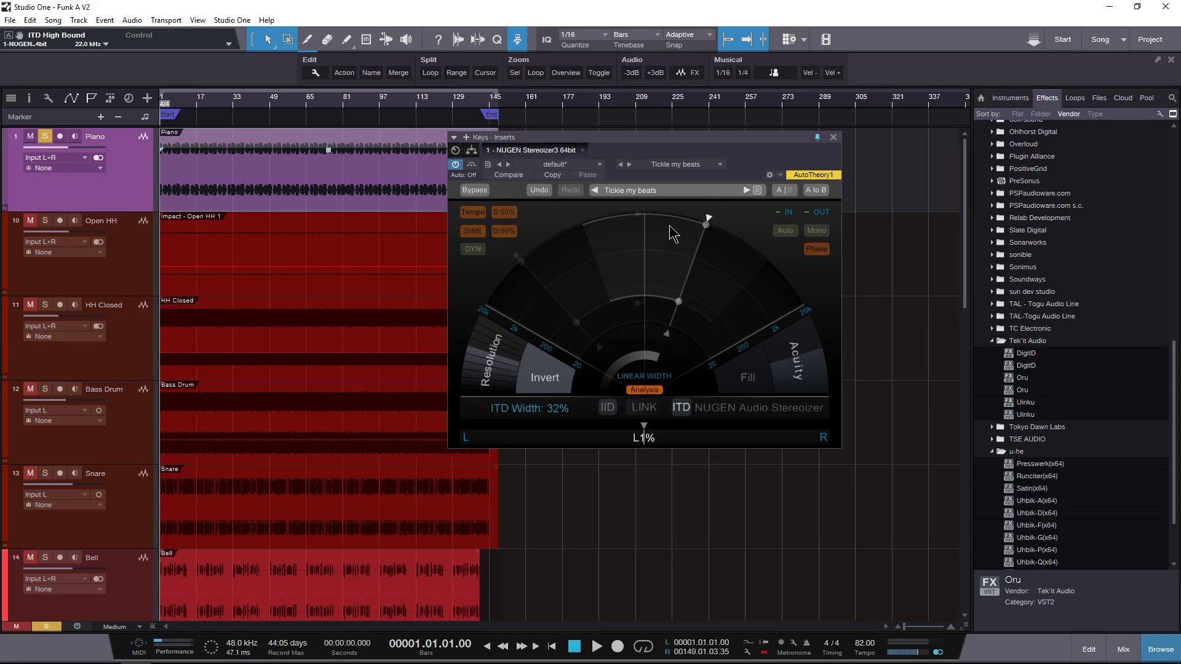
key("space")
left_click_drag(709, 216, 804, 305)
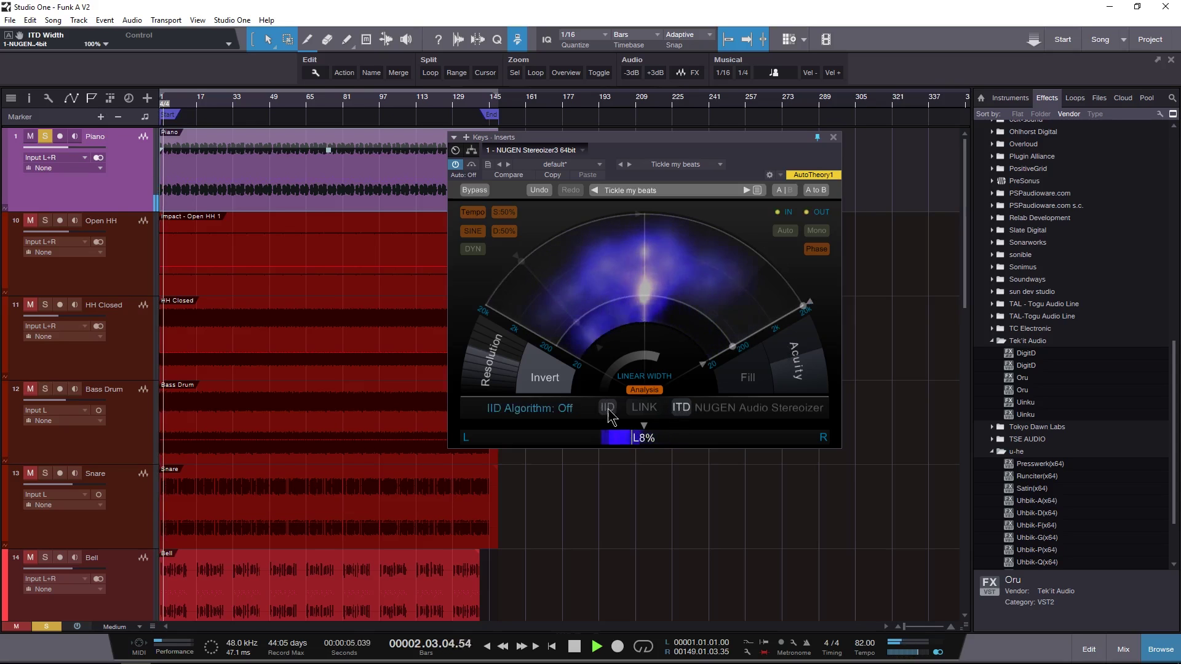
Switch back to the IID algorithm and set the IID Width to 100%.
left_click(681, 409)
left_click(607, 408)
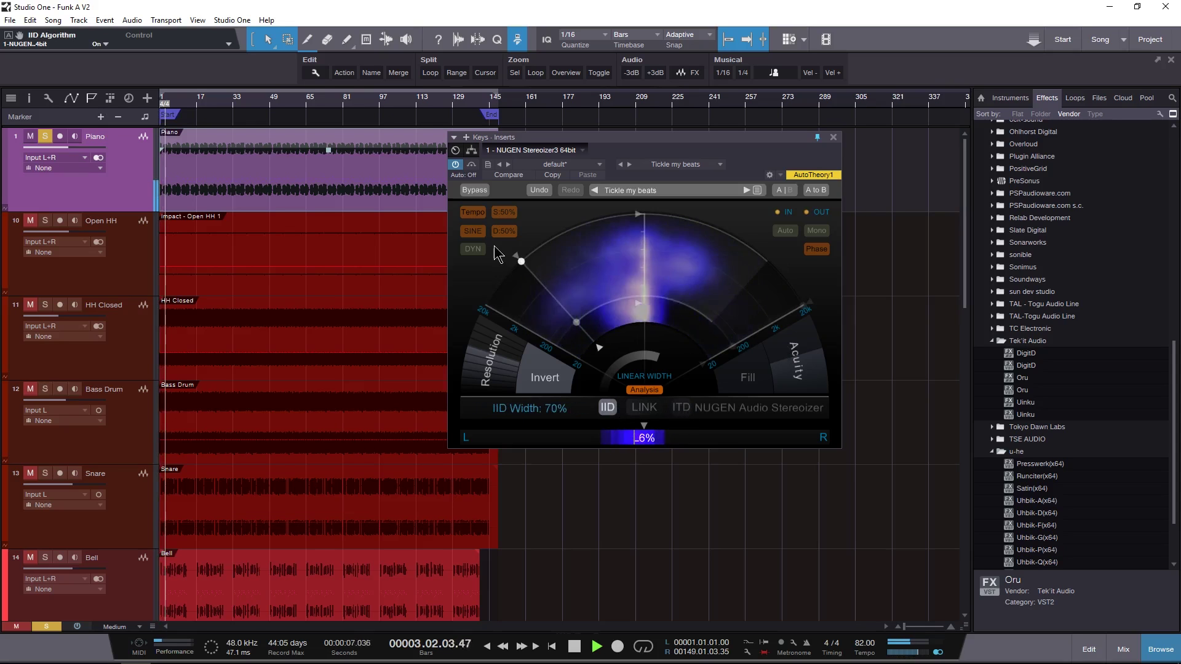
left_click_drag(518, 254, 485, 306)
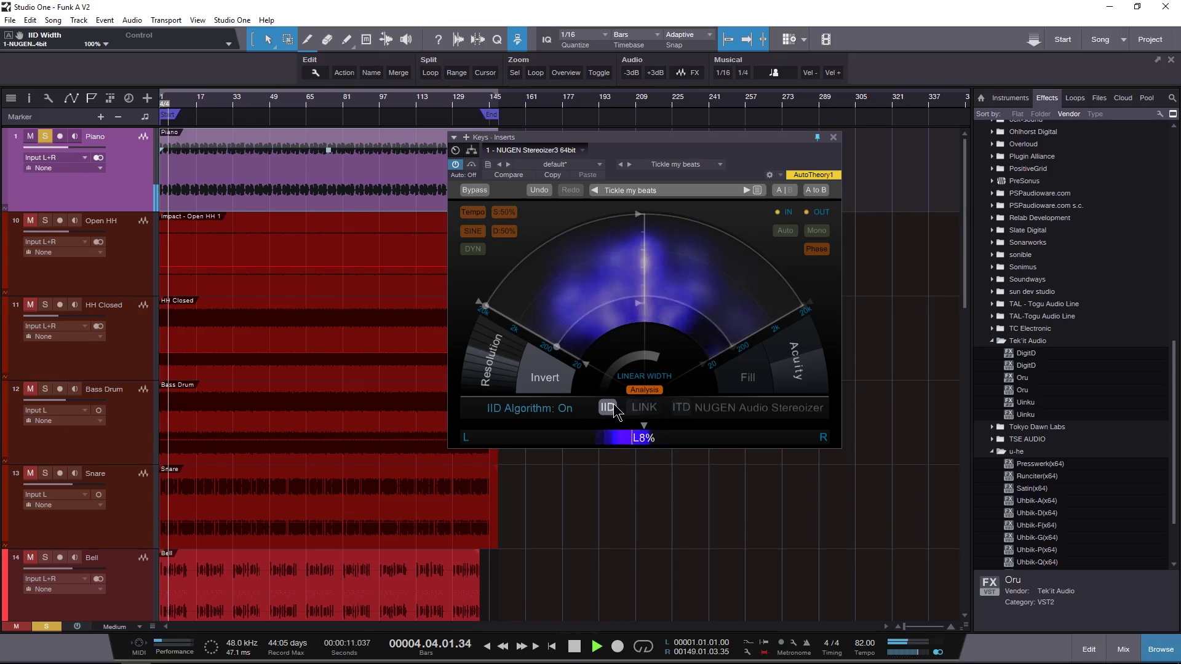
Switch to the ITD algorithm, audition it with the output set to mono, and stop playback.
left_click(681, 408)
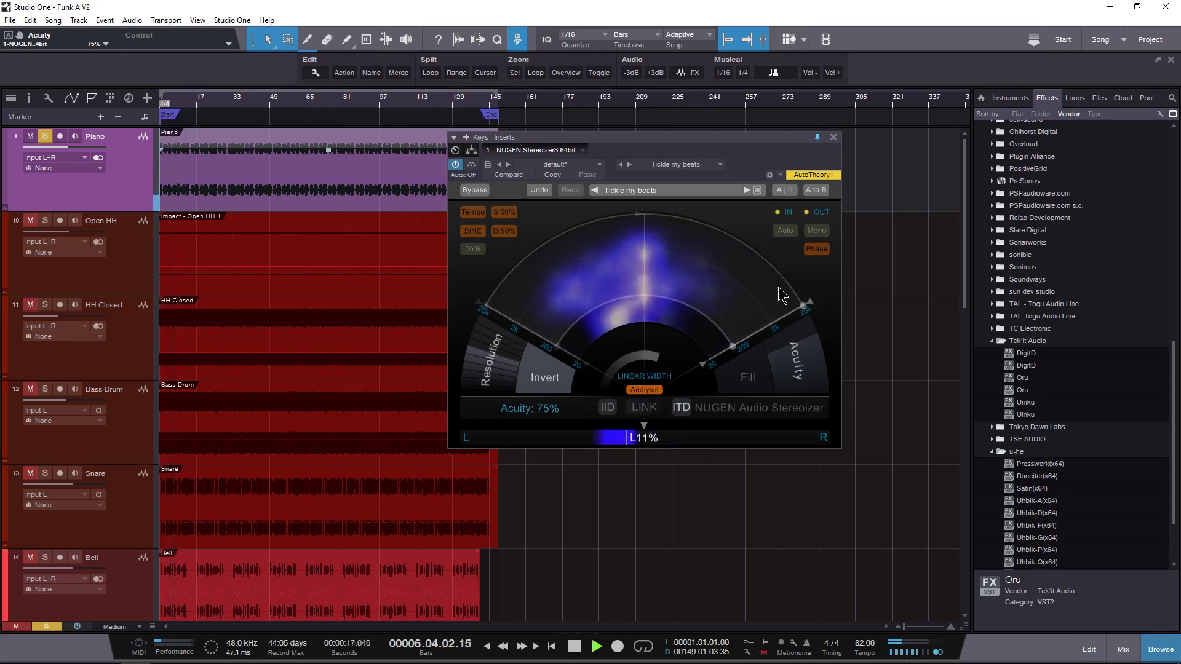
left_click(824, 231)
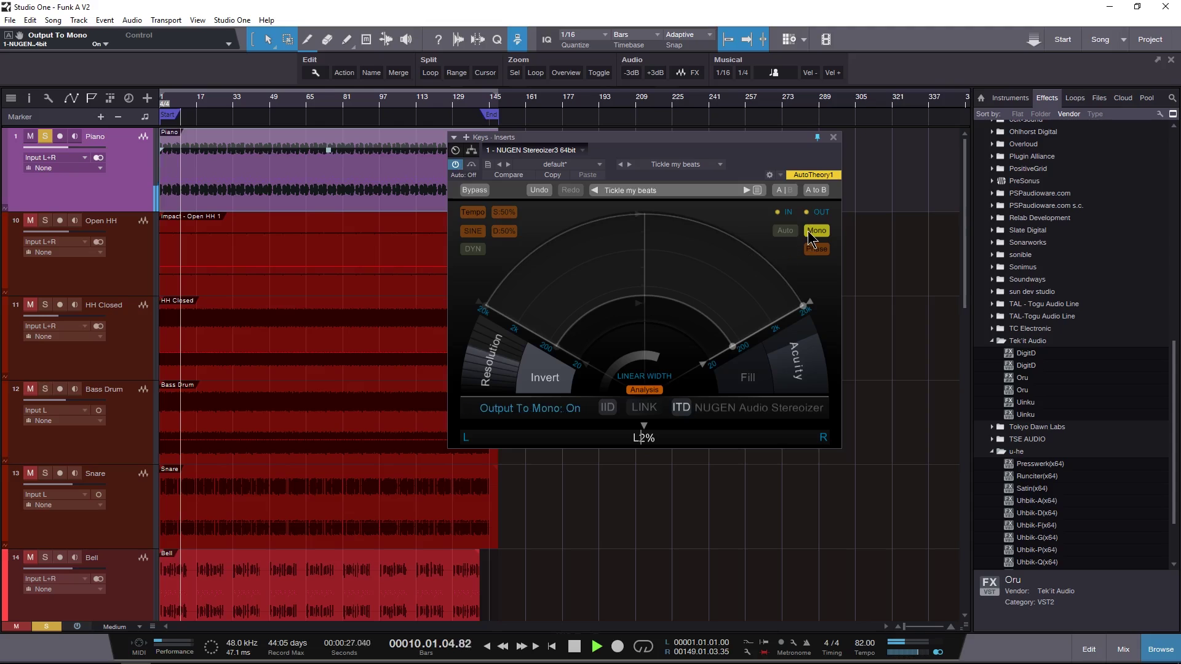
key("space")
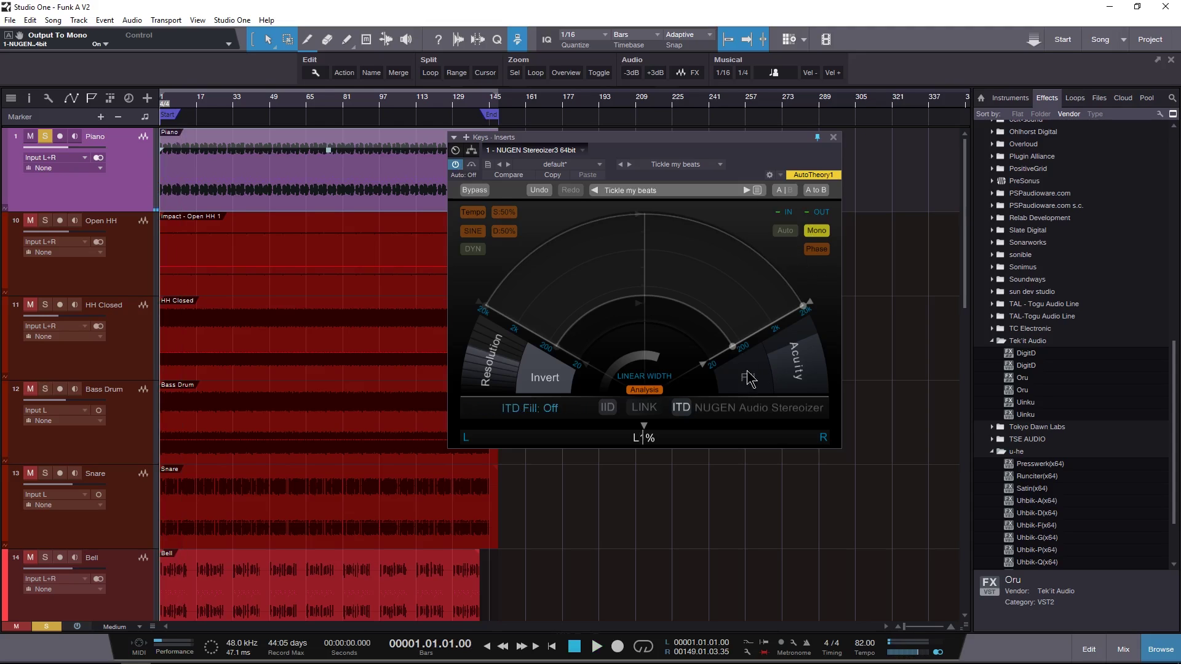
Toggle ITD Fill on and off, return the output to stereo, and start playback.
left_click(748, 377)
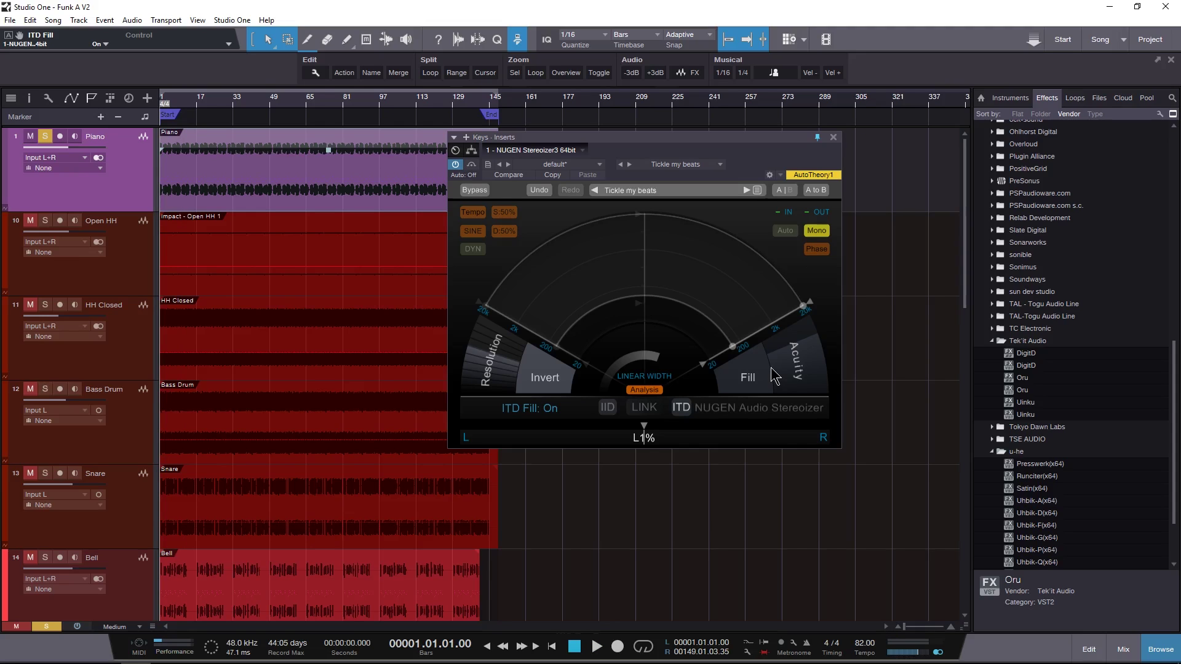
left_click(818, 232)
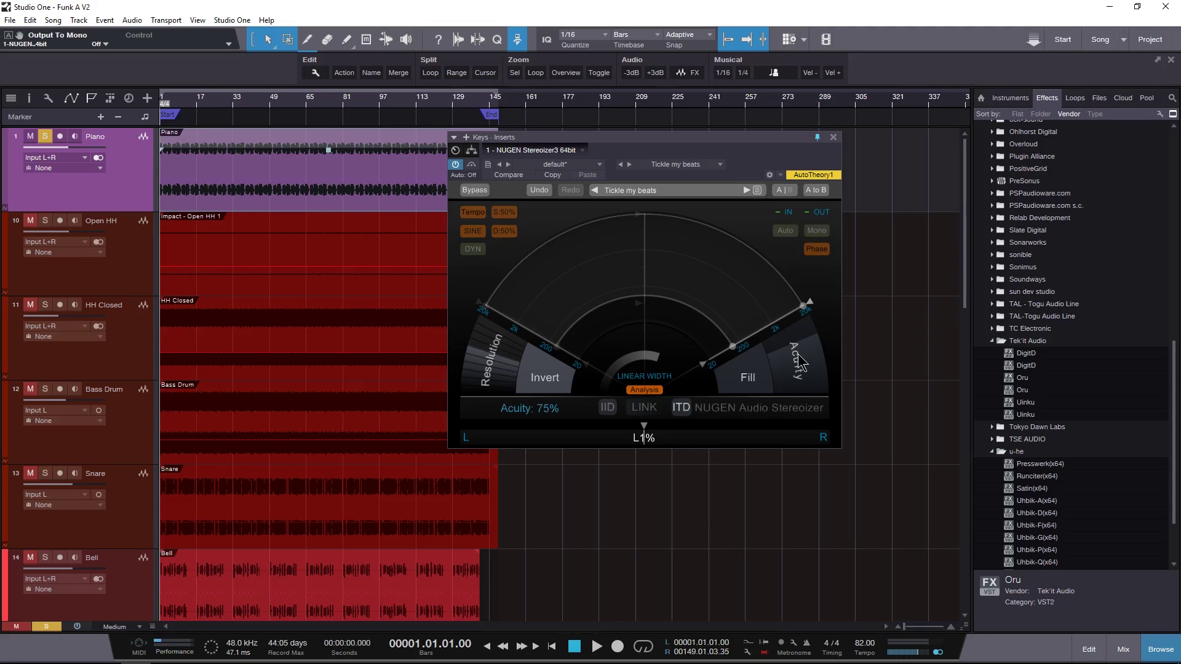
left_click(746, 381)
key("space")
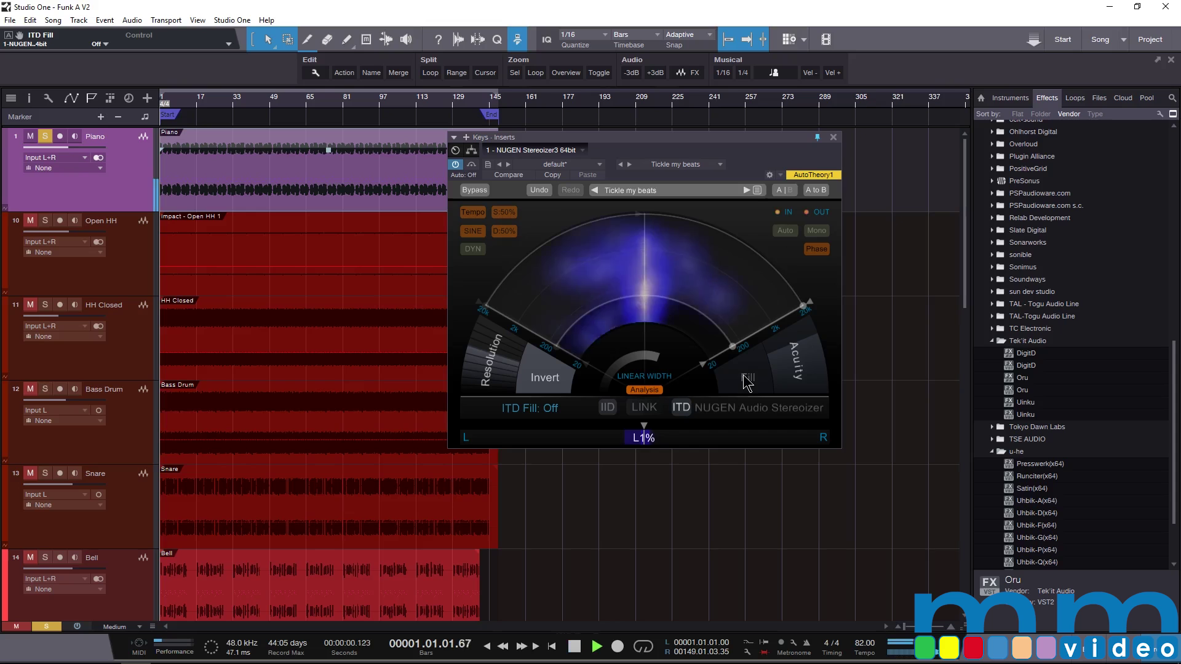
Turn ITD Fill on and raise the Linear Width to 148% during playback.
left_click(747, 382)
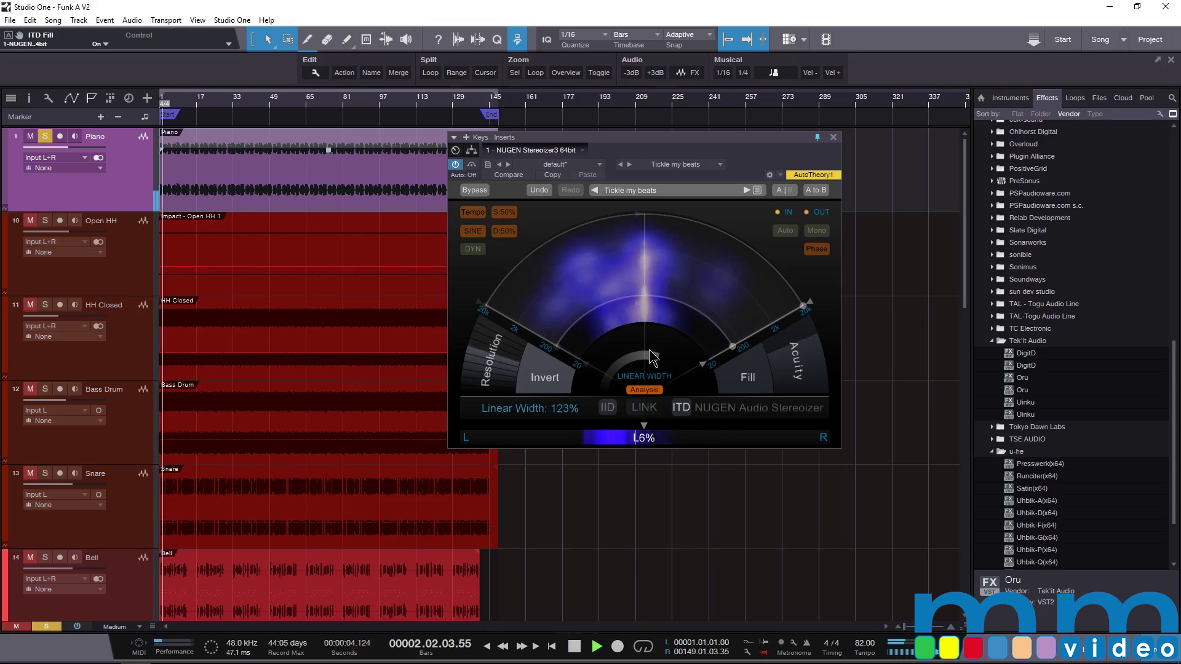
mouse_move(646, 360)
left_mouse_down()
mouse_move(639, 351)
mouse_move(634, 369)
left_mouse_up()
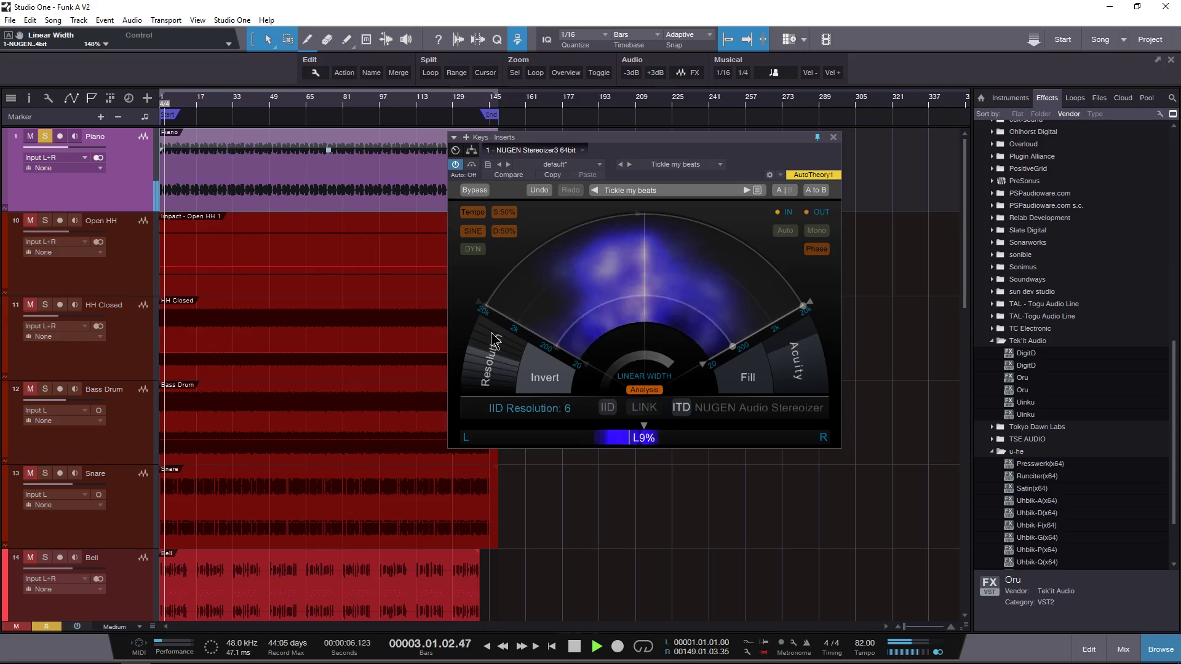
Narrow the ITD Width to 48% and the IID Width to 69%.
left_click_drag(817, 301, 736, 234)
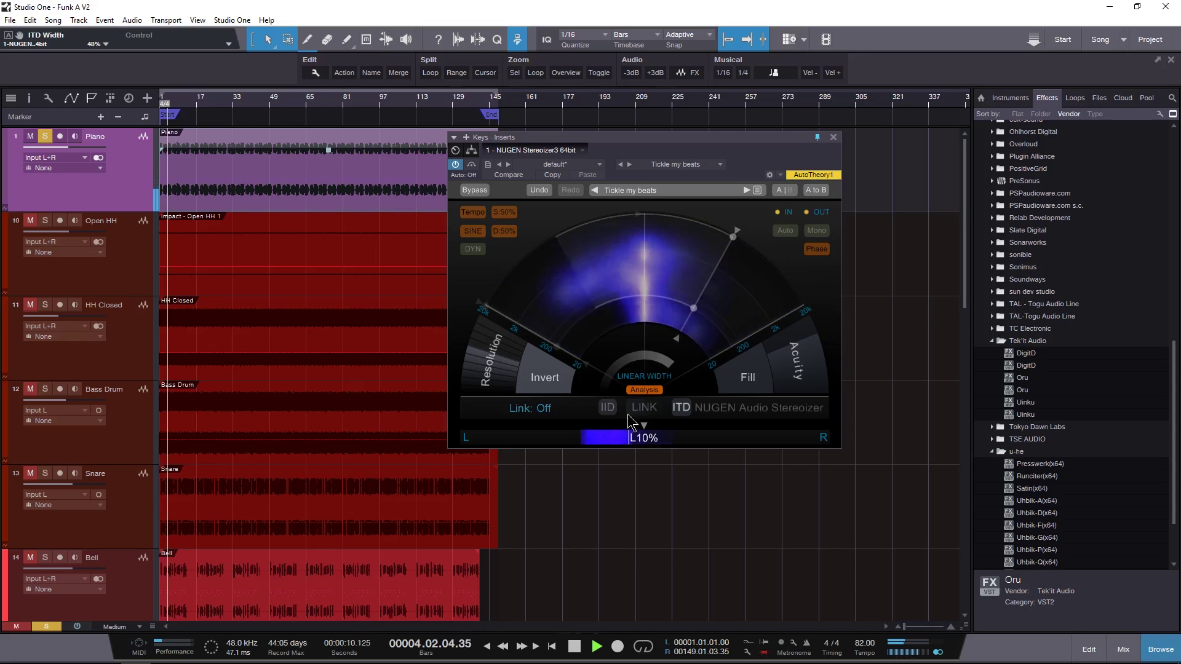
left_click_drag(480, 304, 520, 261)
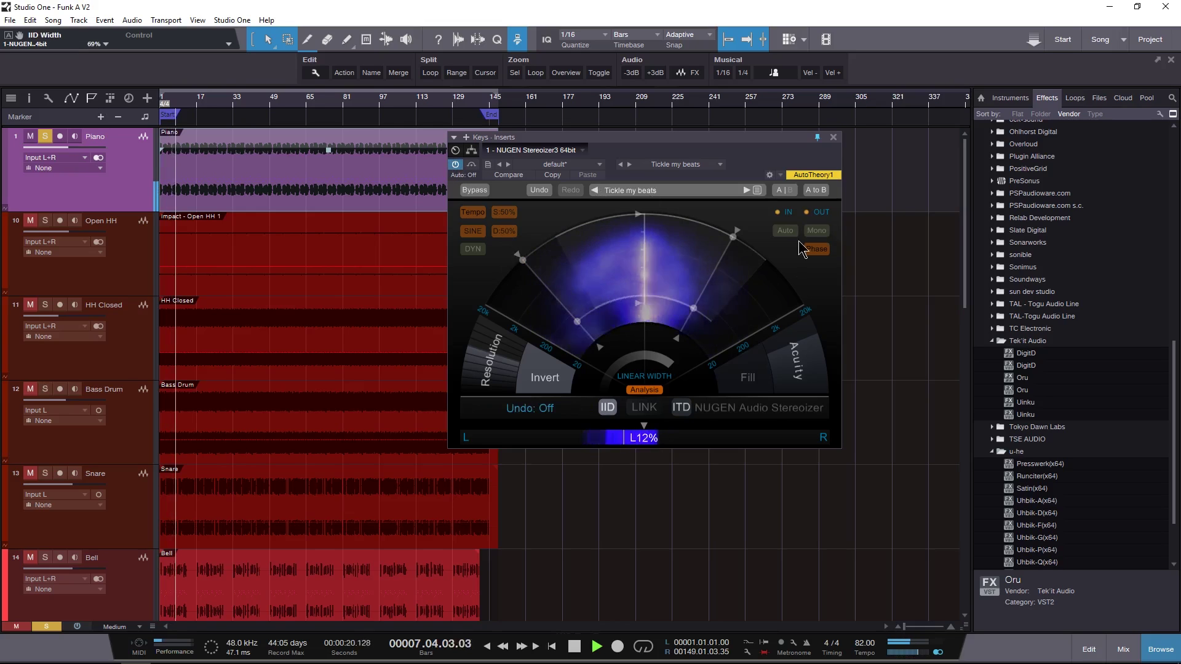
Audition the Piano with the Stereoizer's output set to mono, stop playback, and return the output to stereo.
left_click(816, 230)
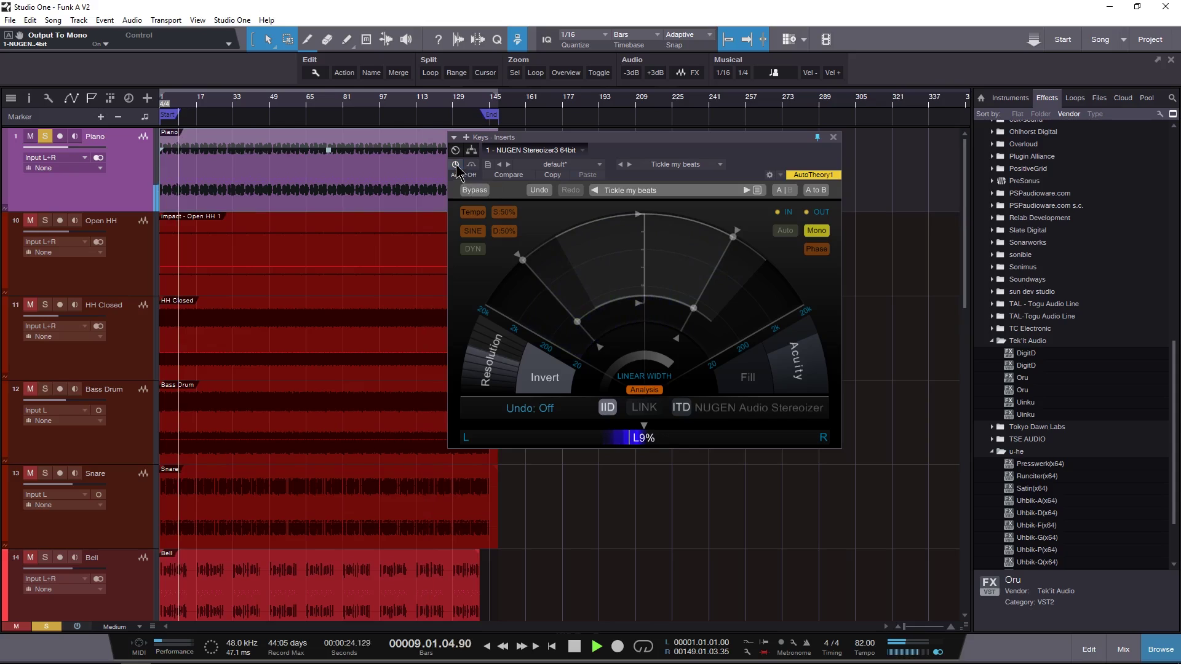
key("space")
left_click(810, 229)
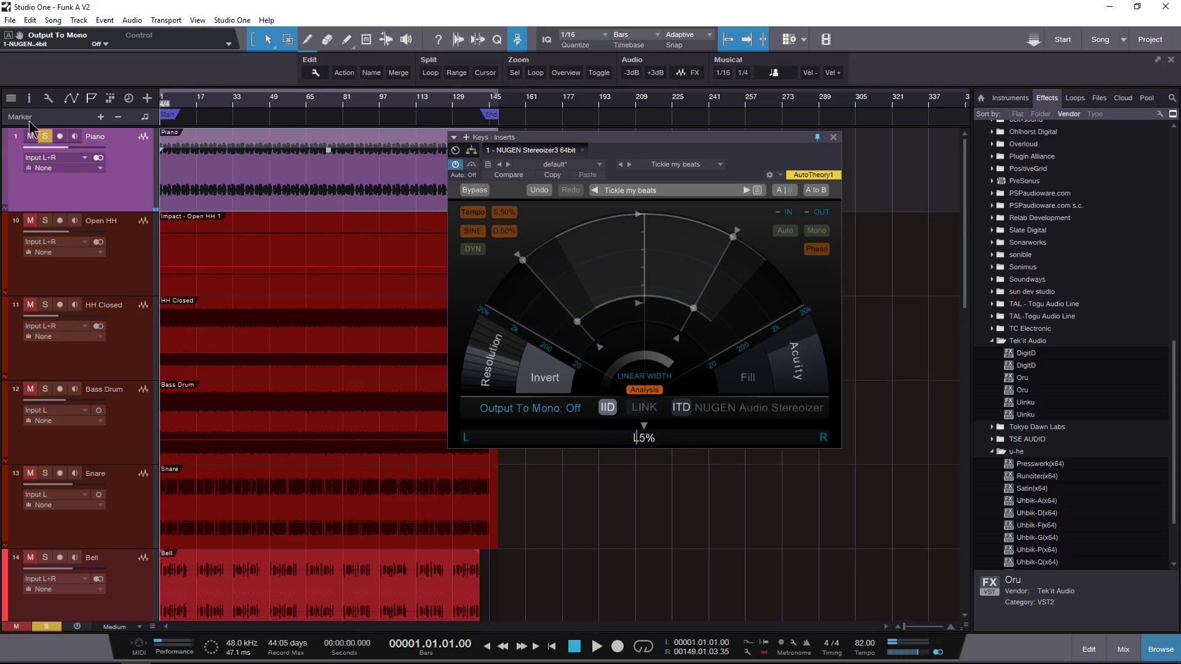
Unsolo the Piano track, set its volume to -11.7 dB, and start playback of the full mix.
left_click(45, 136)
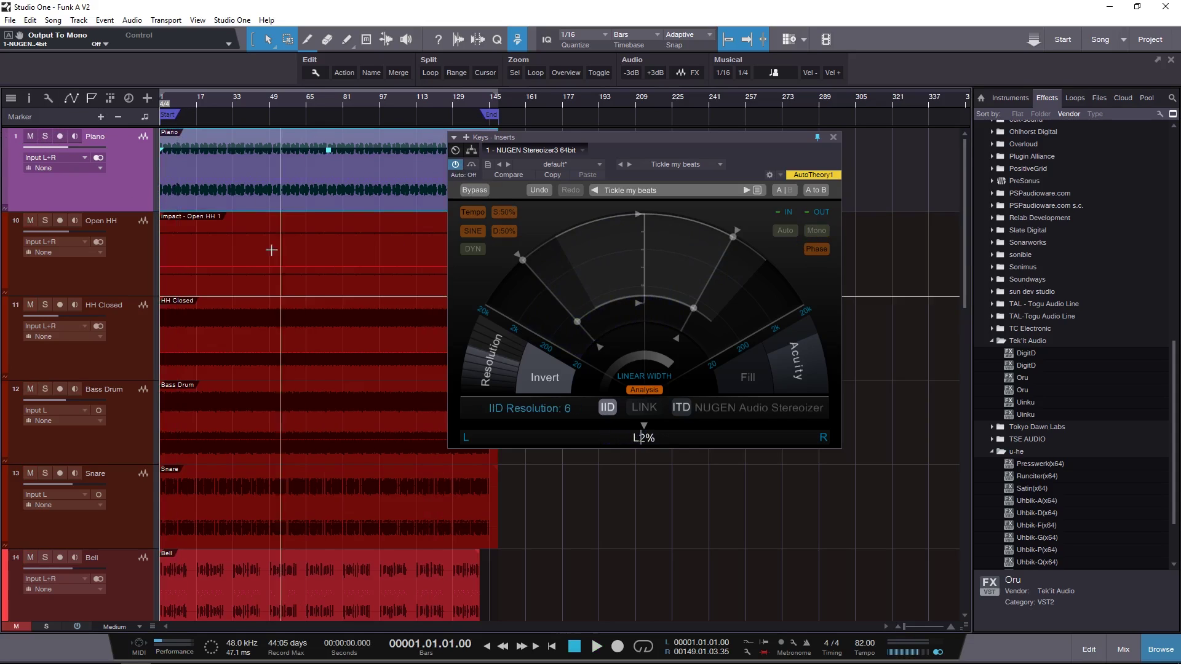
left_click_drag(67, 159, 64, 159)
key("space")
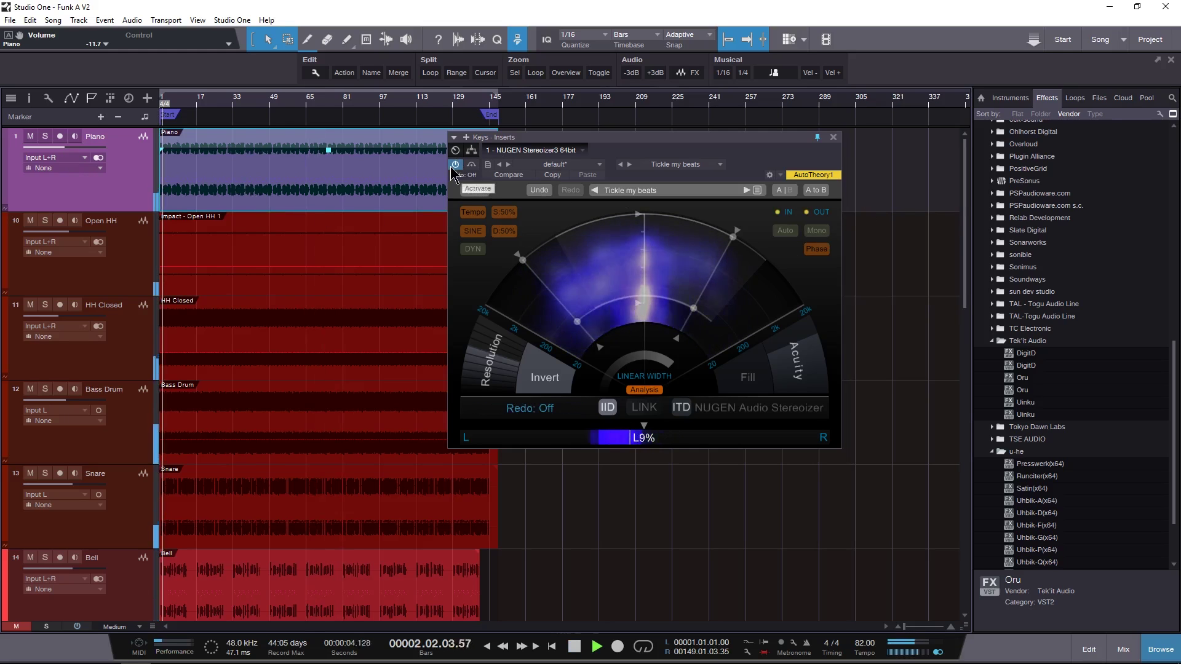
Shift the Stereoizer's Output Balance to R19 and stop playback.
mouse_move(647, 419)
left_mouse_down()
mouse_move(615, 429)
mouse_move(678, 429)
left_mouse_up()
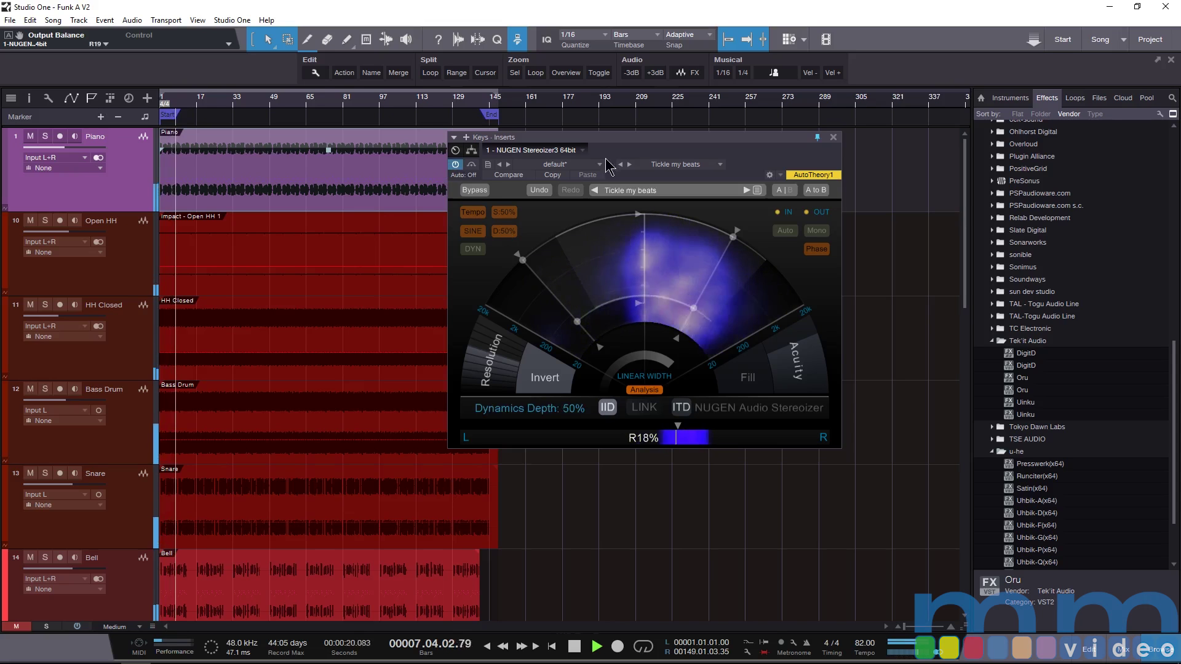
key("space")
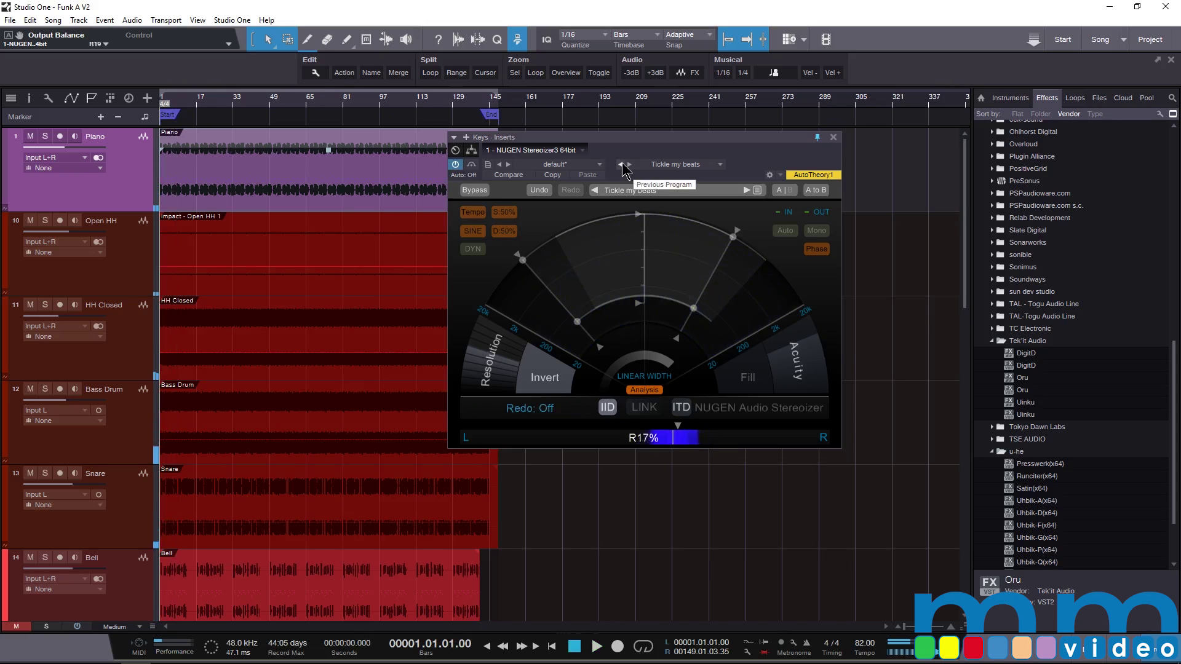